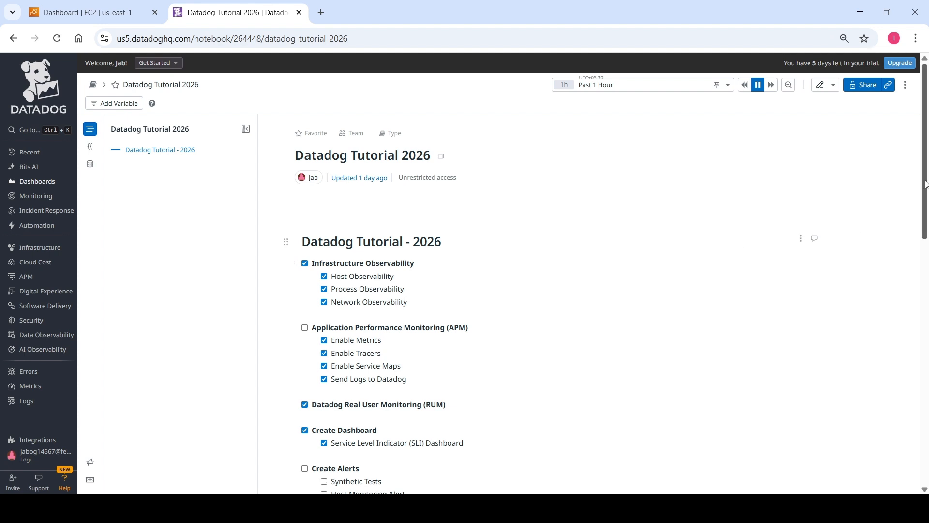
drag(926, 186, 927, 223)
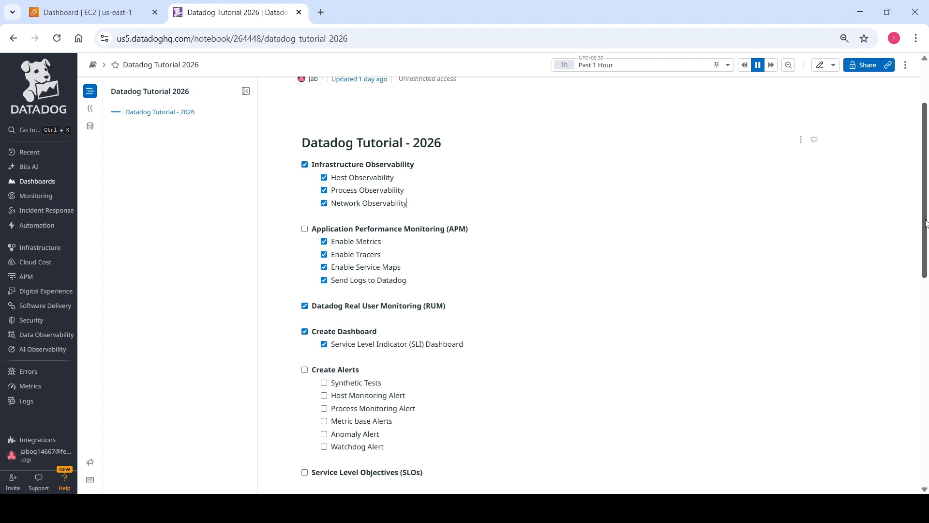
scroll(926, 223, down, 1)
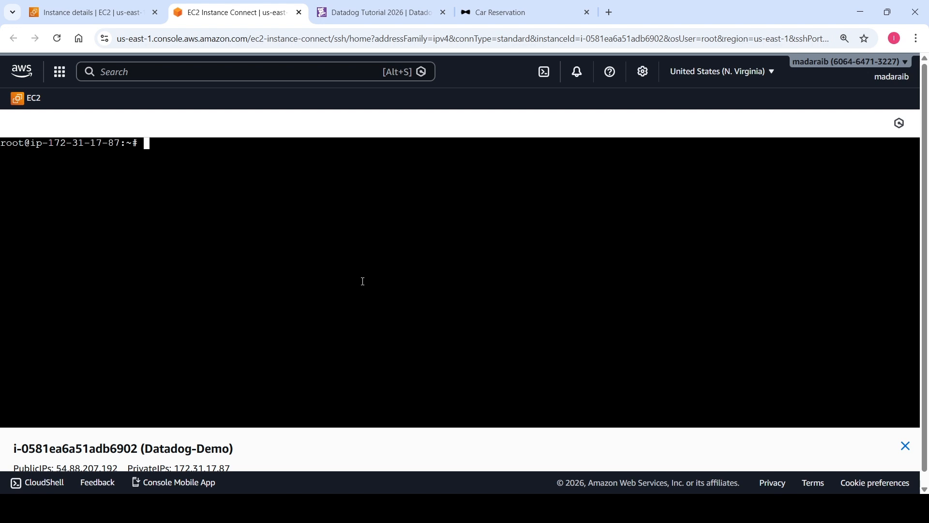
List the jar processes running on the Datadog-Demo instance with ps -ef | grep jar
text(ps -ef | grep jar)
key(Return)
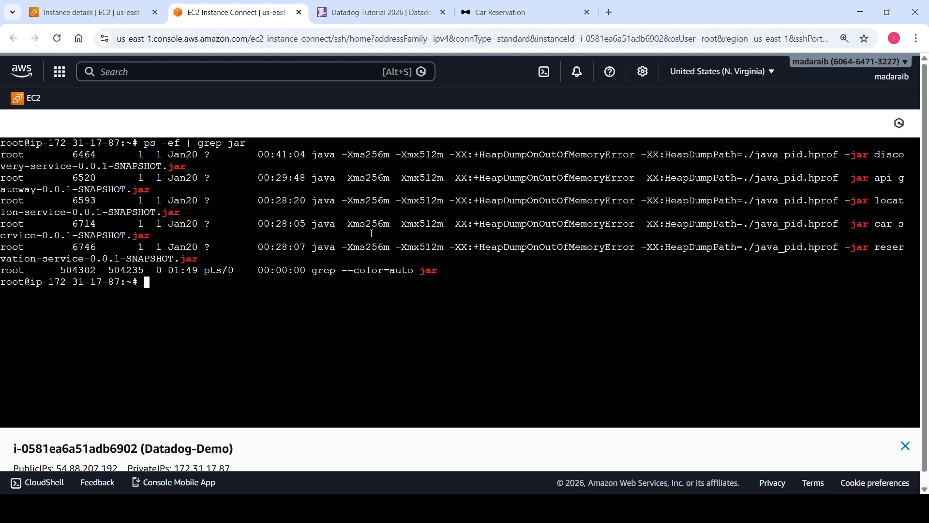
Switch to the Car Reservation site, look through its home, Cars and Reservations pages, and select the home page URL
click(498, 9)
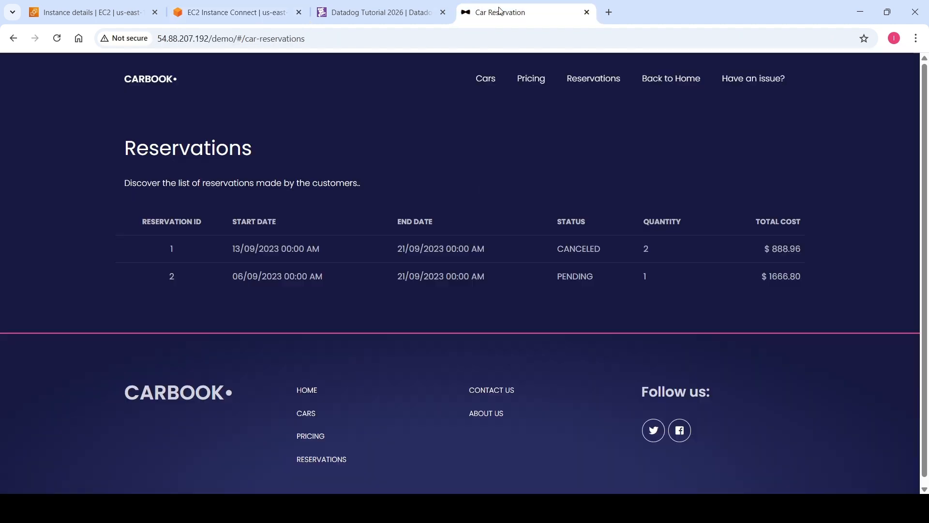
click(142, 86)
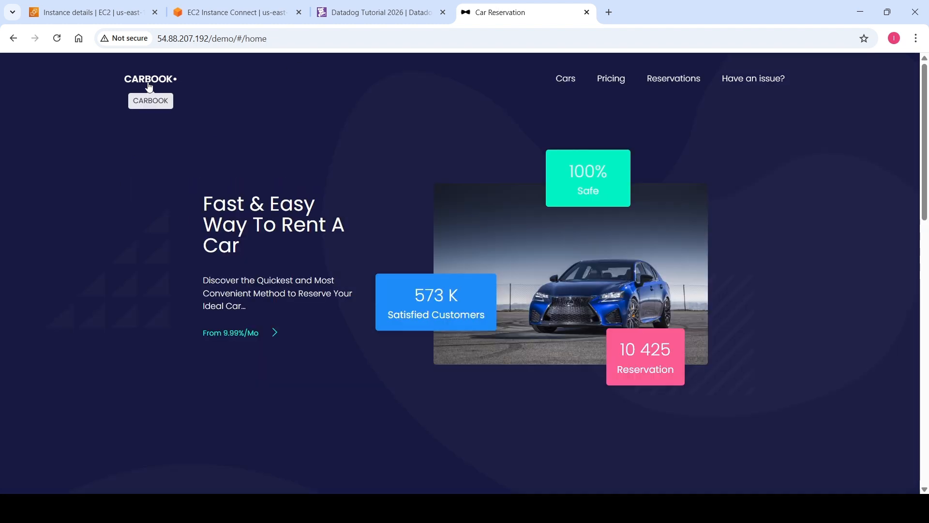
click(568, 86)
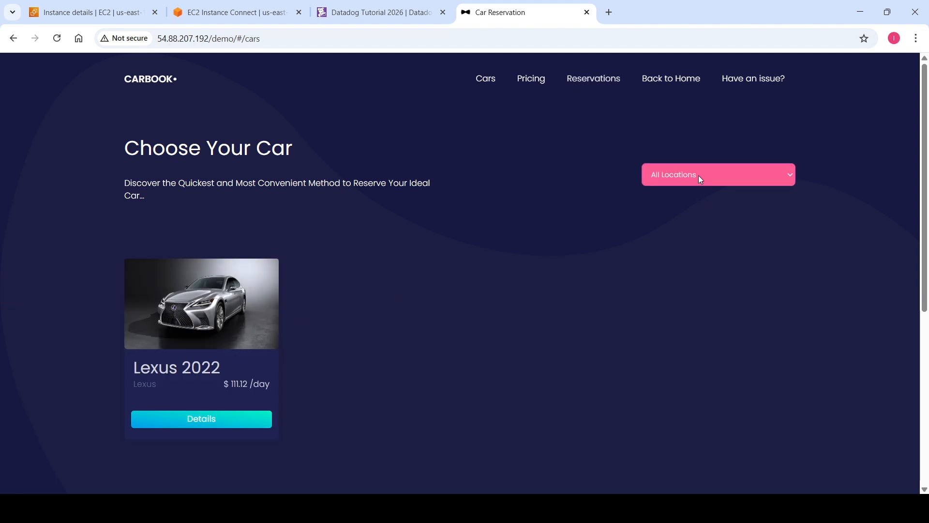
click(600, 77)
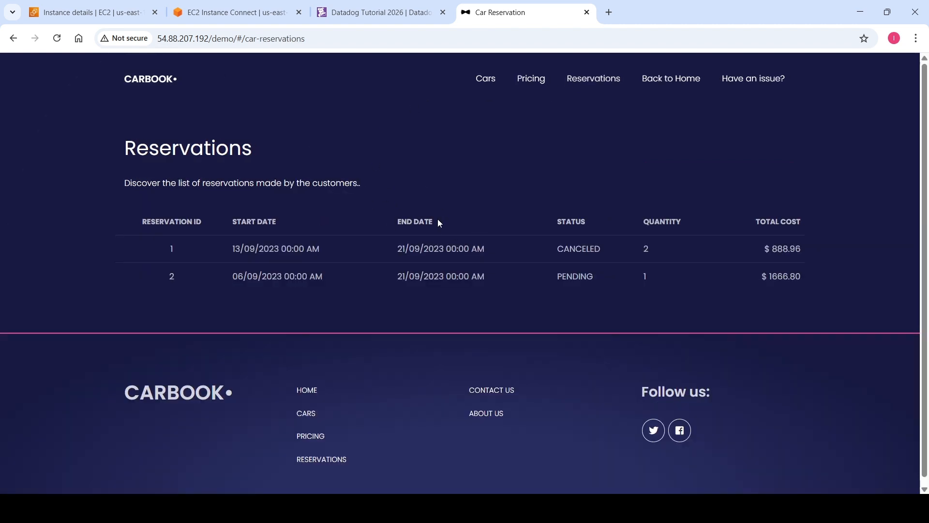
click(151, 88)
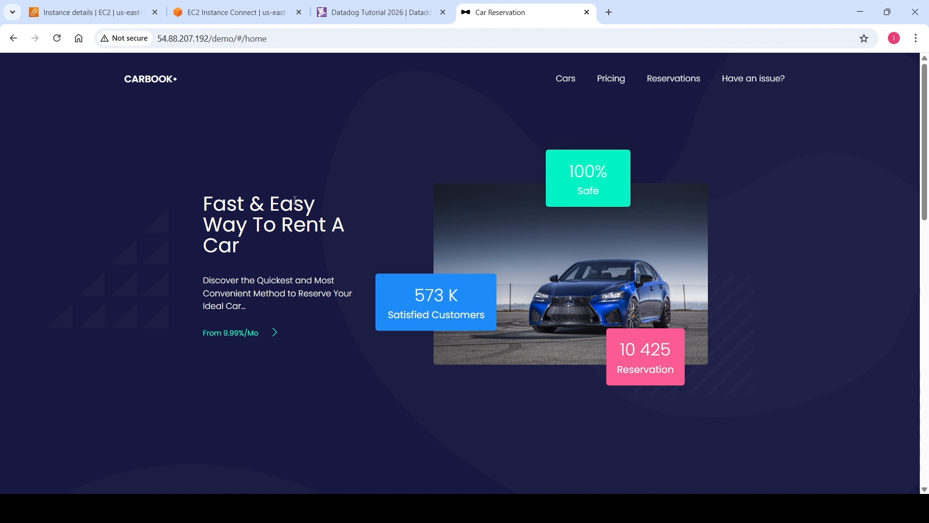
click(299, 36)
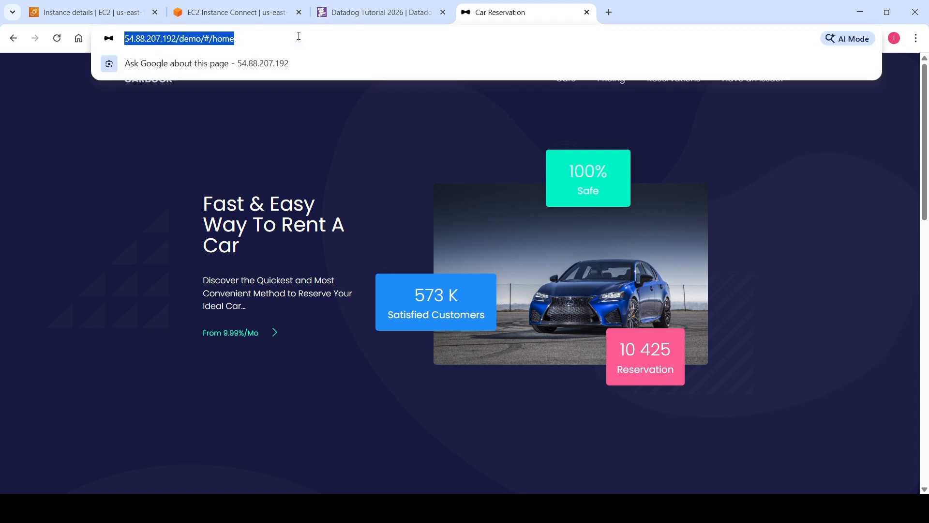
click(394, 128)
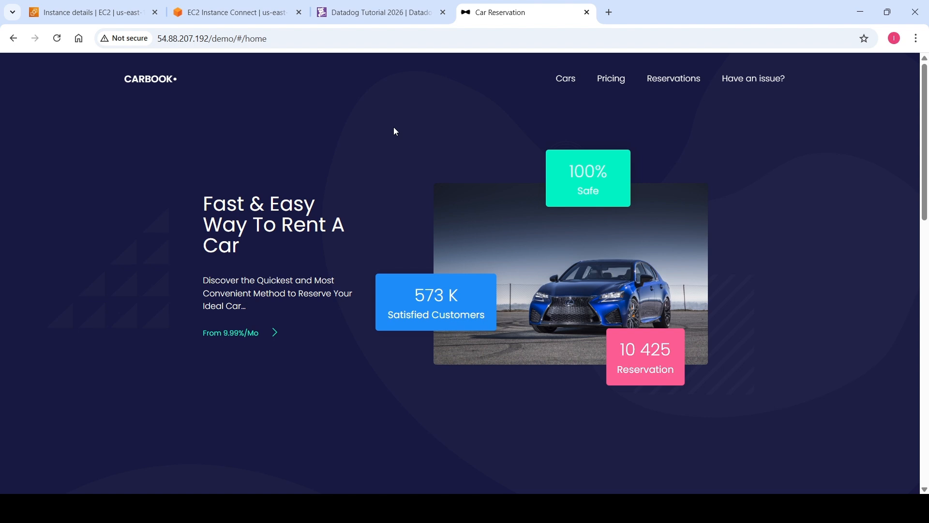
Return to Datadog, open the new monitor page and review the available monitor types
click(359, 18)
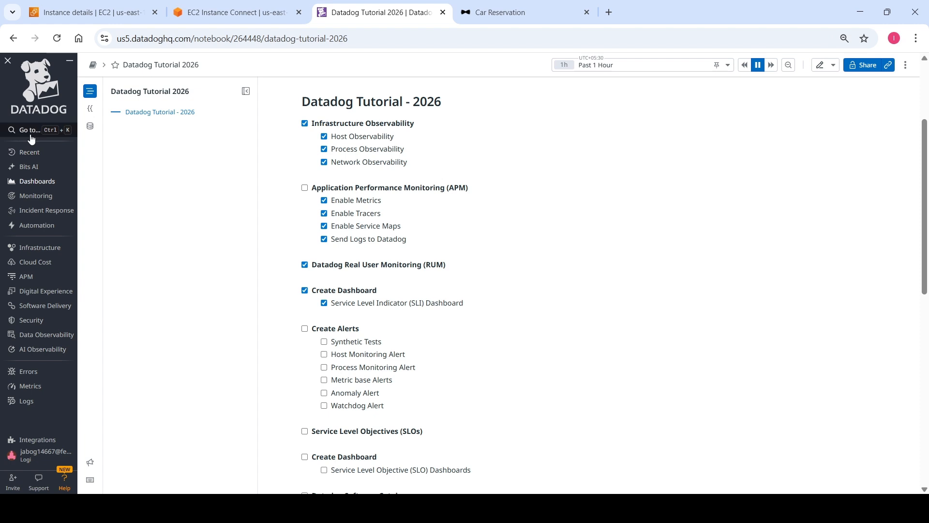
mouse_move(35, 195)
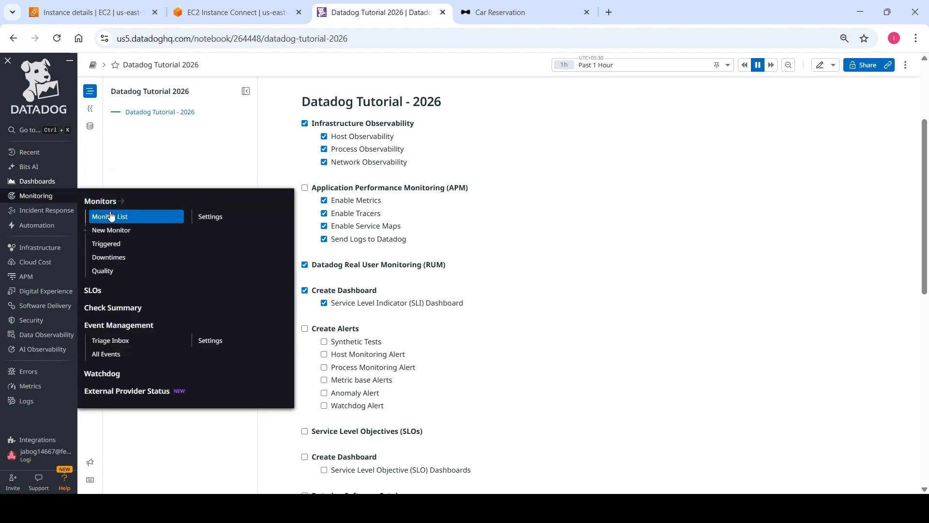
click(111, 230)
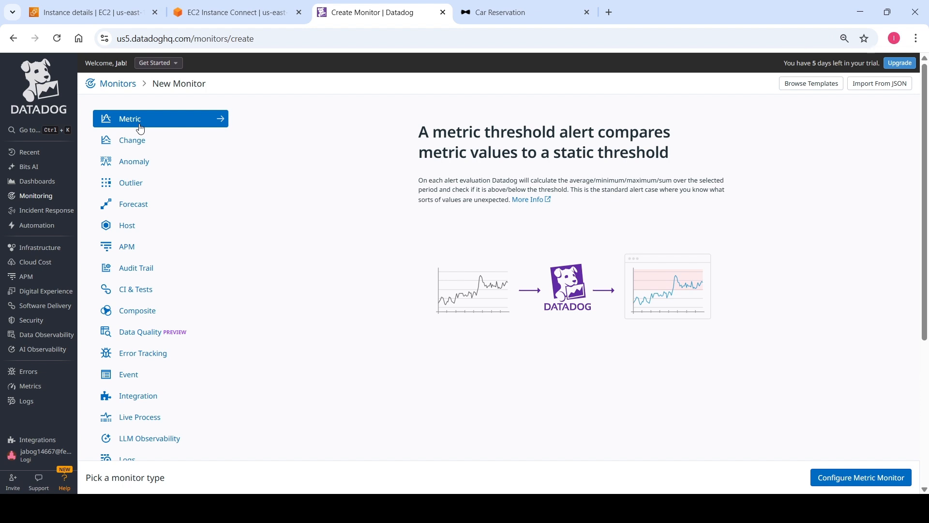
click(138, 141)
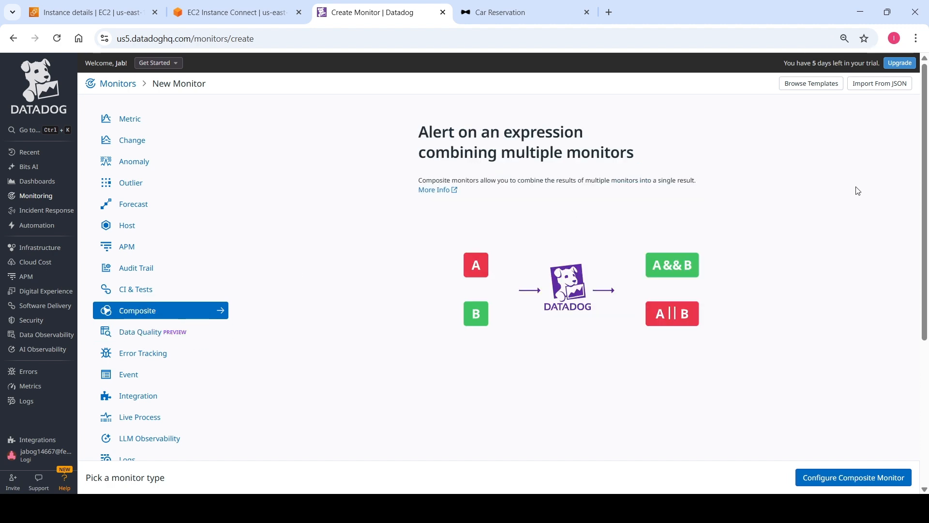
drag(926, 187, 926, 310)
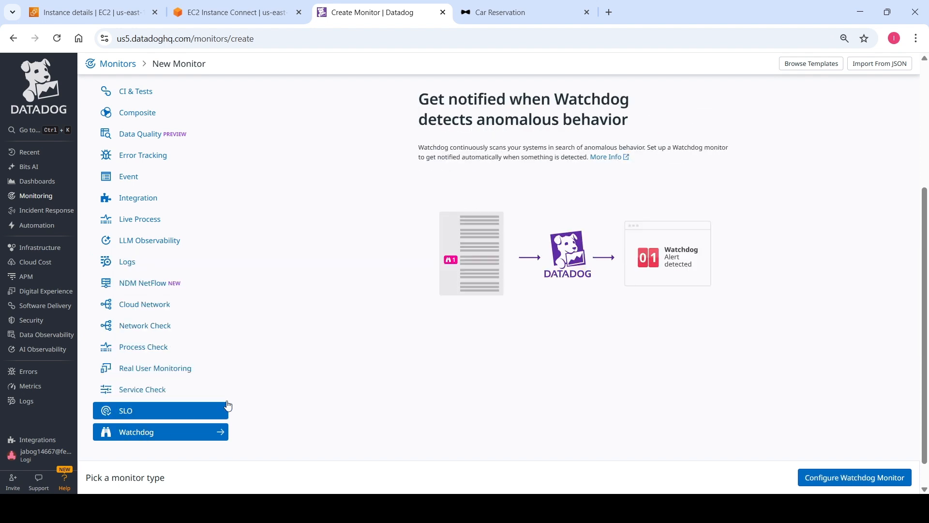
drag(926, 263, 922, 118)
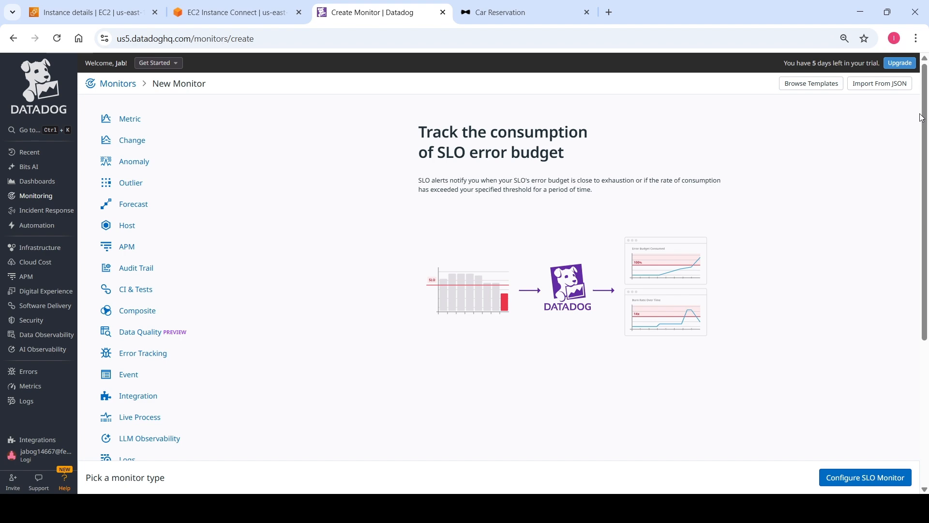
Create a new synthetic API test from scratch in Synthetic Monitoring & Testing
mouse_move(21, 304)
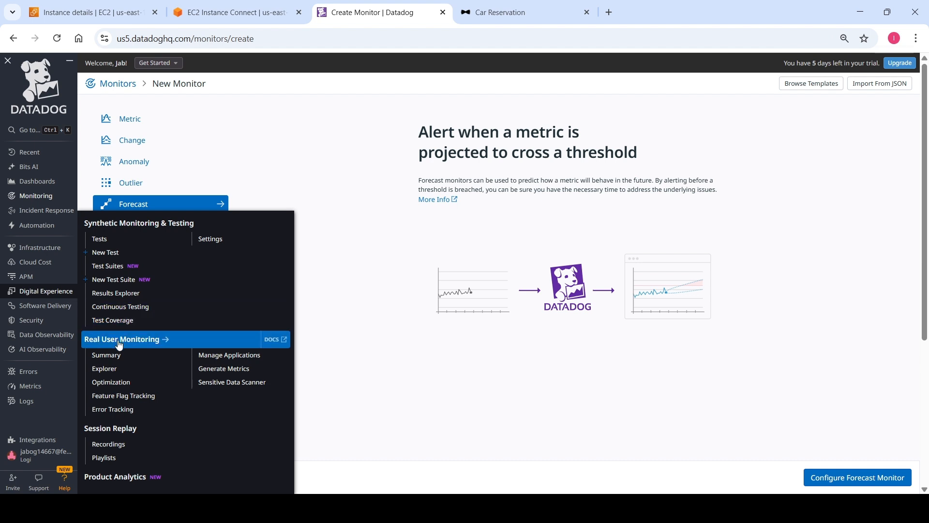
click(105, 245)
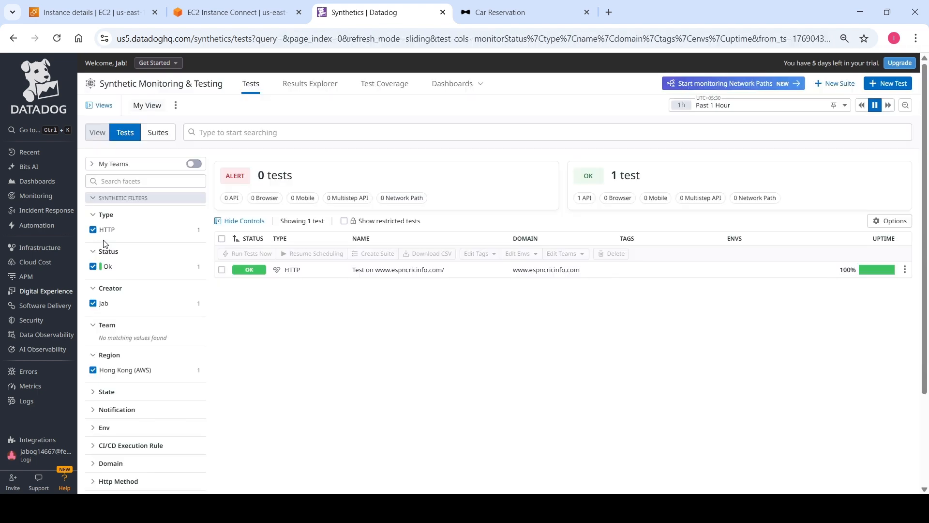
click(896, 86)
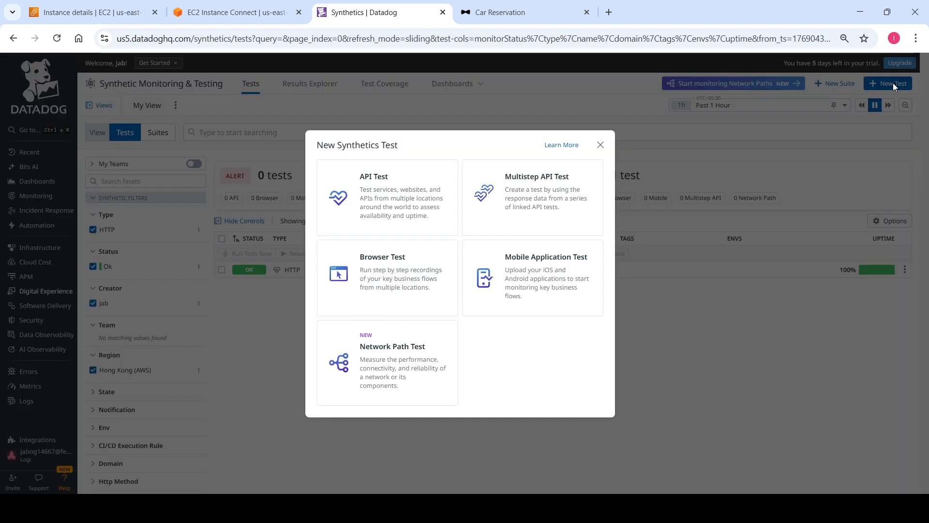
click(402, 197)
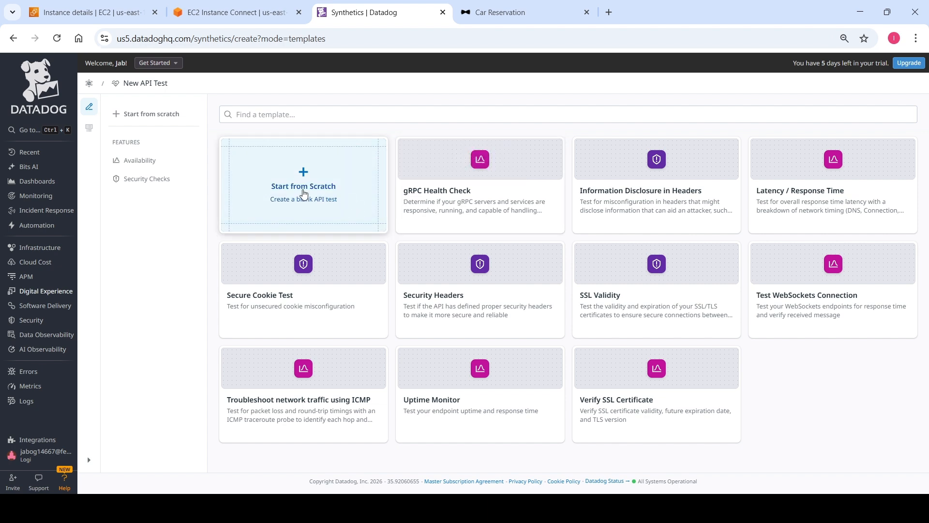
click(305, 193)
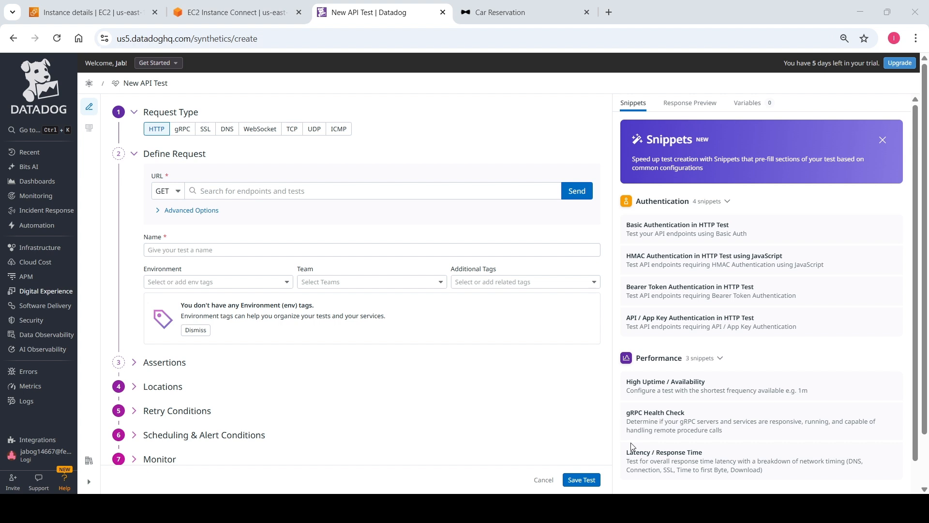
click(860, 12)
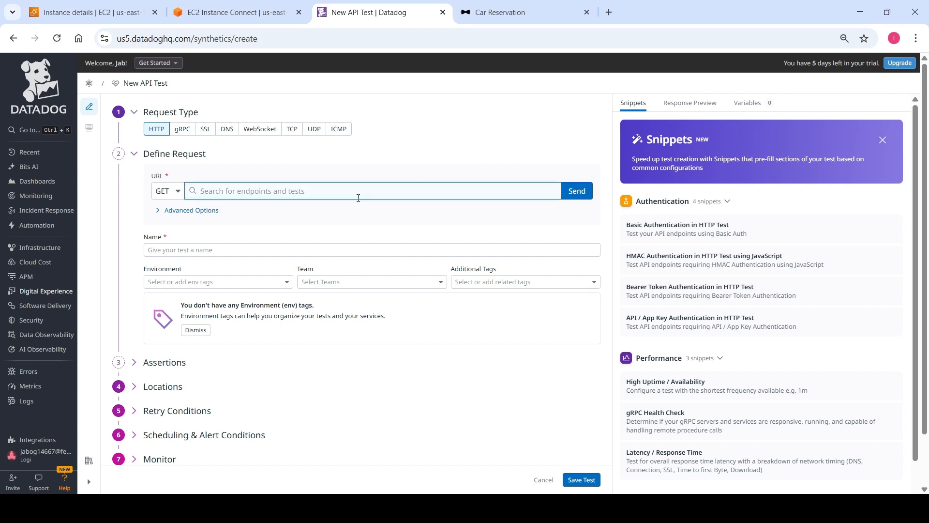
text(http://54.88.207.192/demo/#/home)
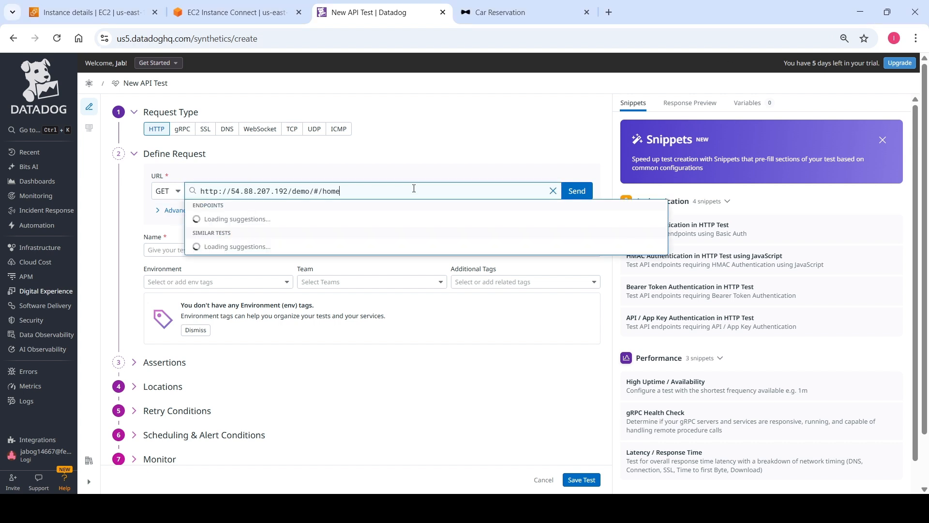
click(574, 192)
click(574, 199)
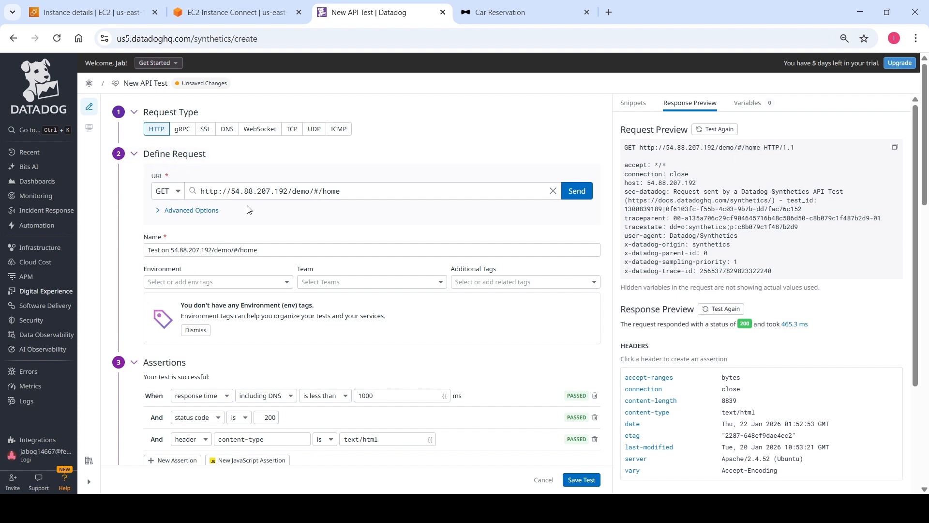
Add prod as the API test's environment tag
click(216, 287)
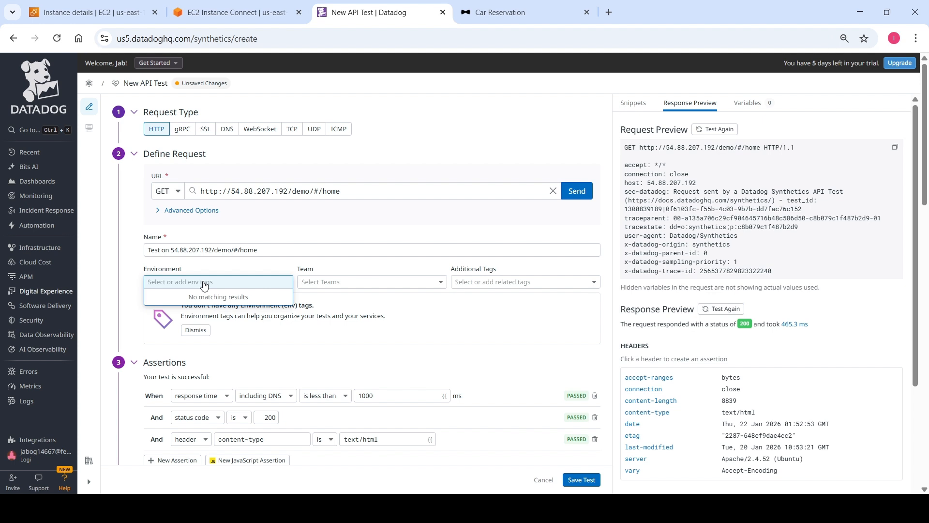
text(prod)
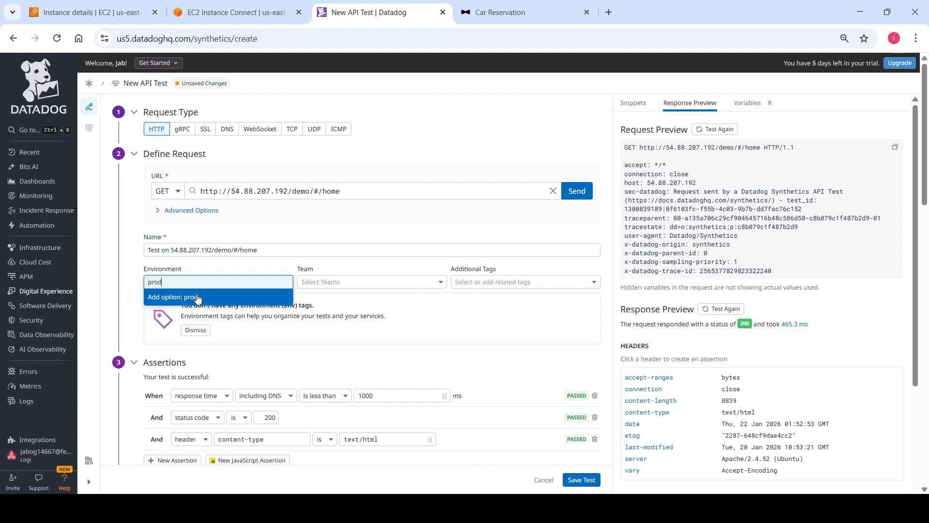
click(198, 298)
click(423, 302)
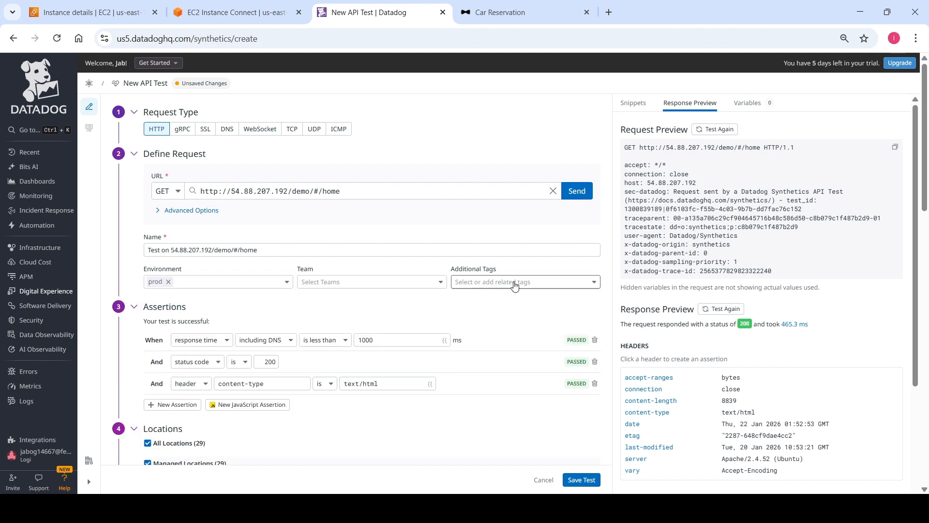
Deselect all test locations and select only Ohio (AWS)
drag(928, 171, 928, 227)
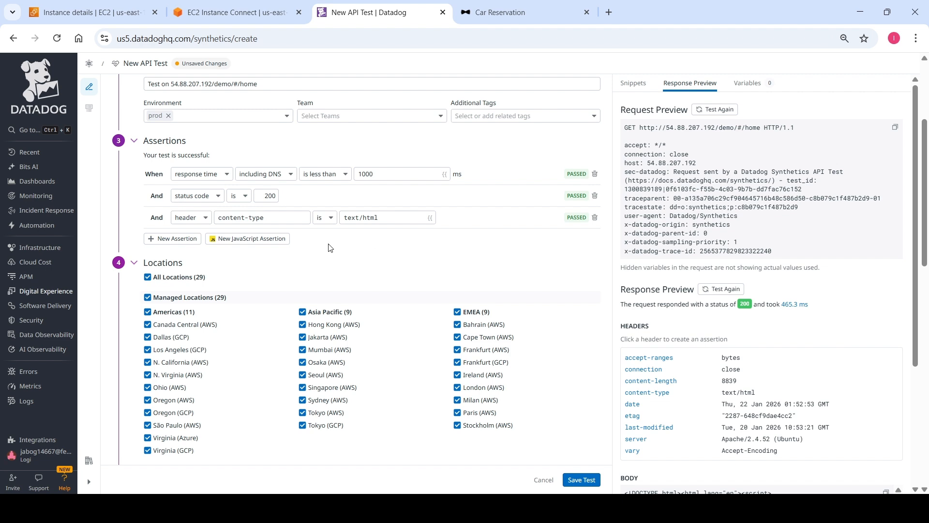
click(147, 278)
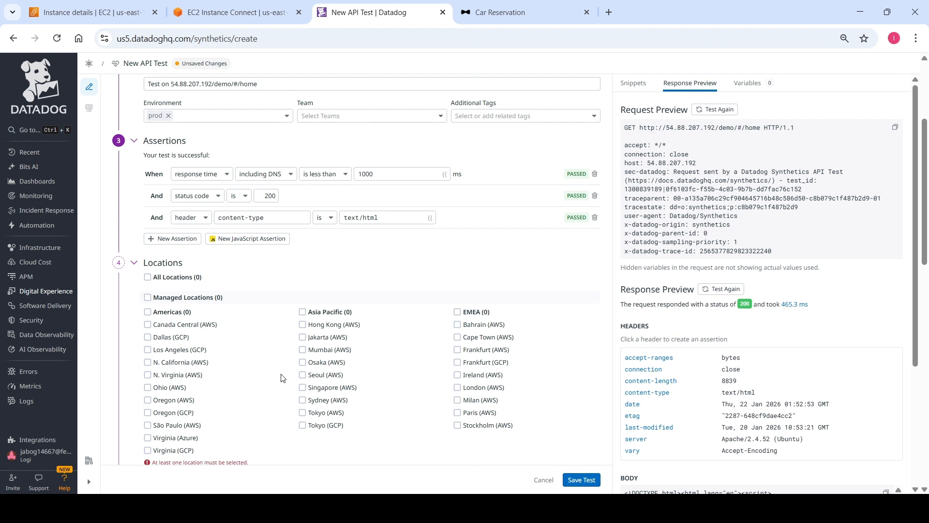
click(148, 388)
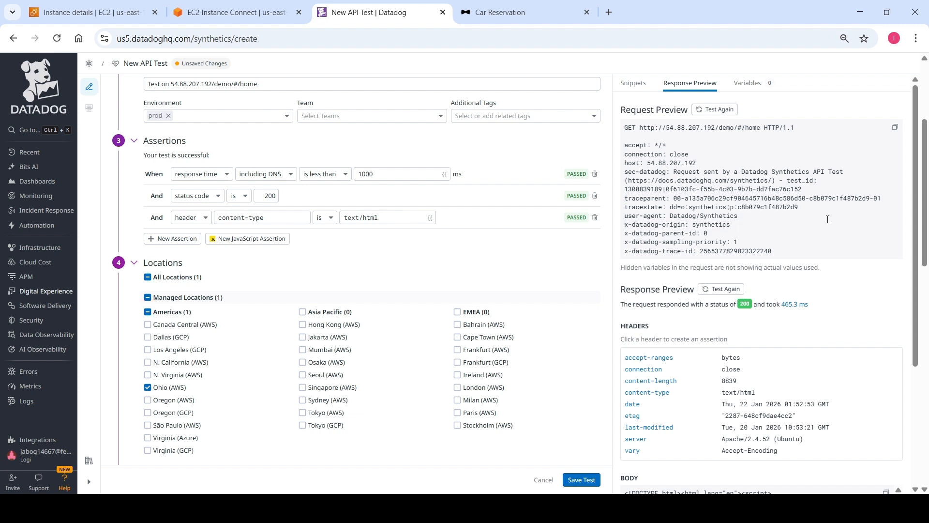
Set the retry conditions to repeat a failed test 2 times
scroll(920, 198, down, 1)
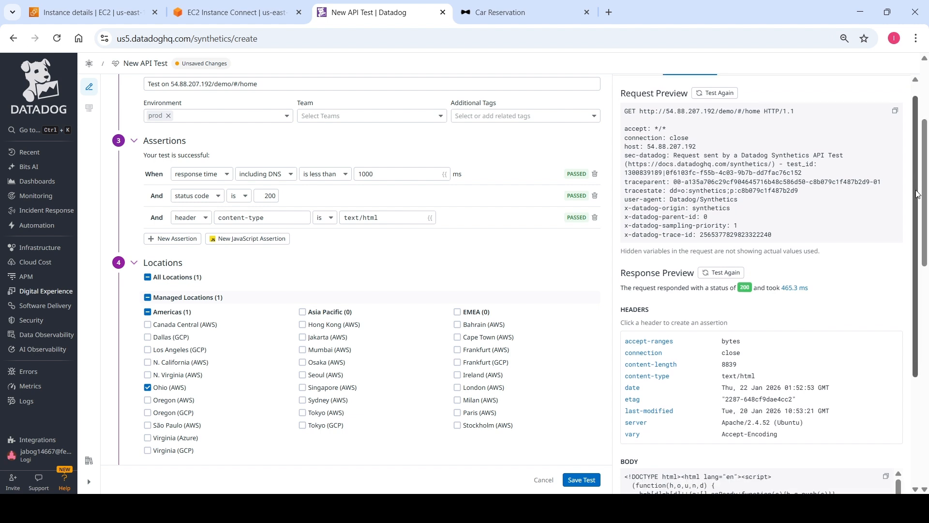
drag(928, 190, 927, 234)
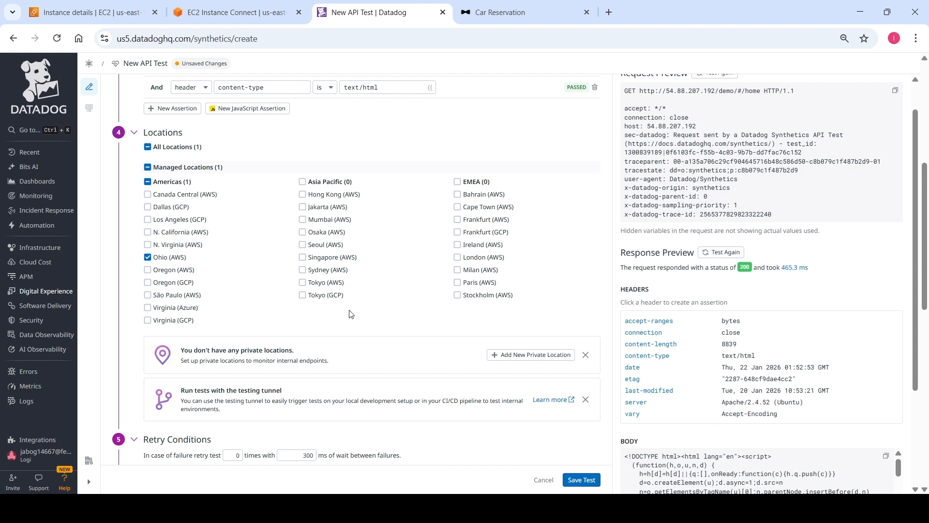
drag(928, 215, 928, 290)
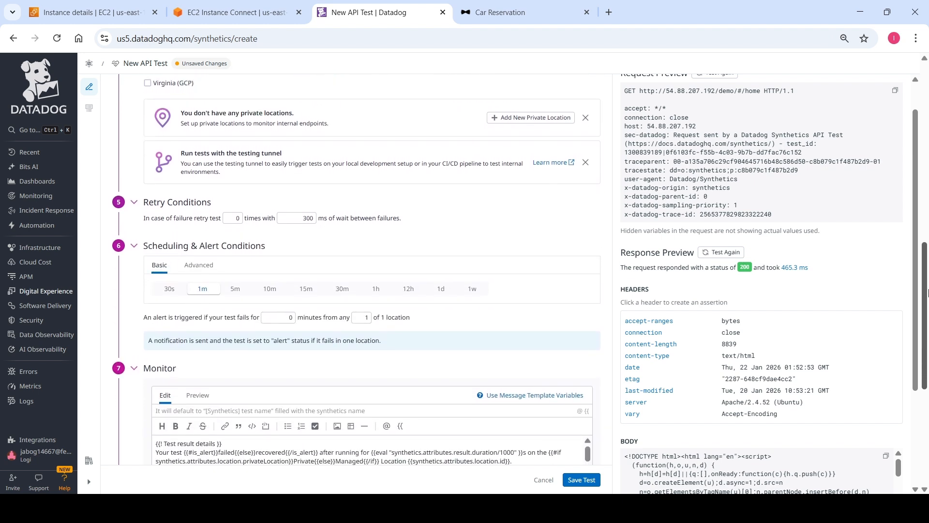
double_click(238, 218)
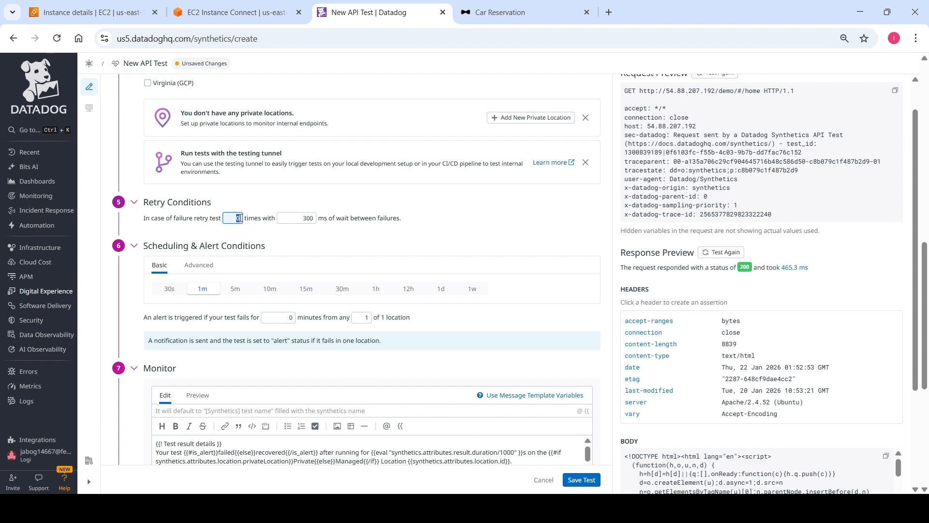
text(2)
click(304, 236)
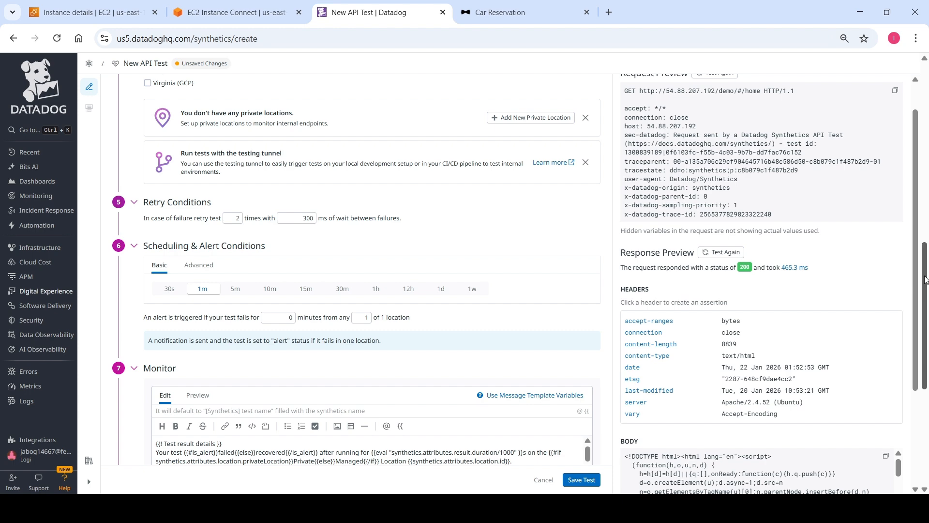
Name the API test's monitor "Availability - Car Retantal App"
scroll(925, 280, down, 3)
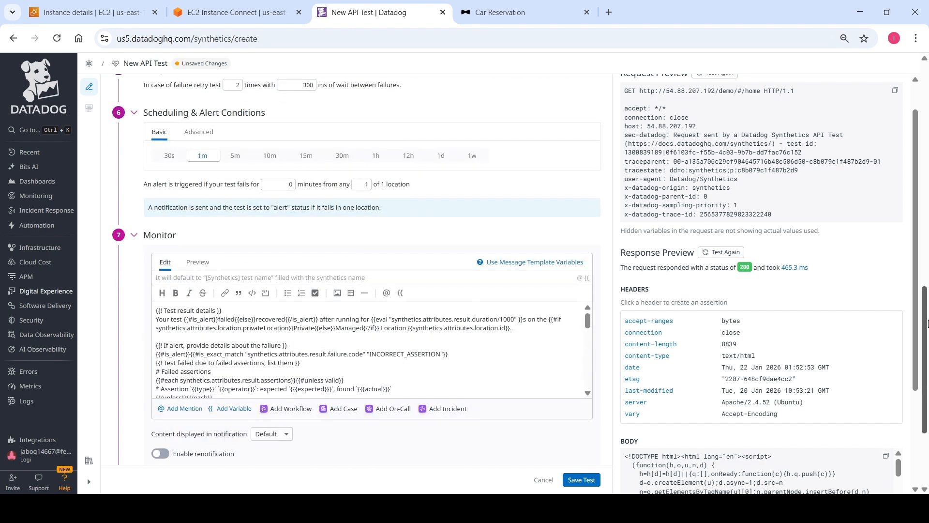
click(195, 284)
text(Availabi)
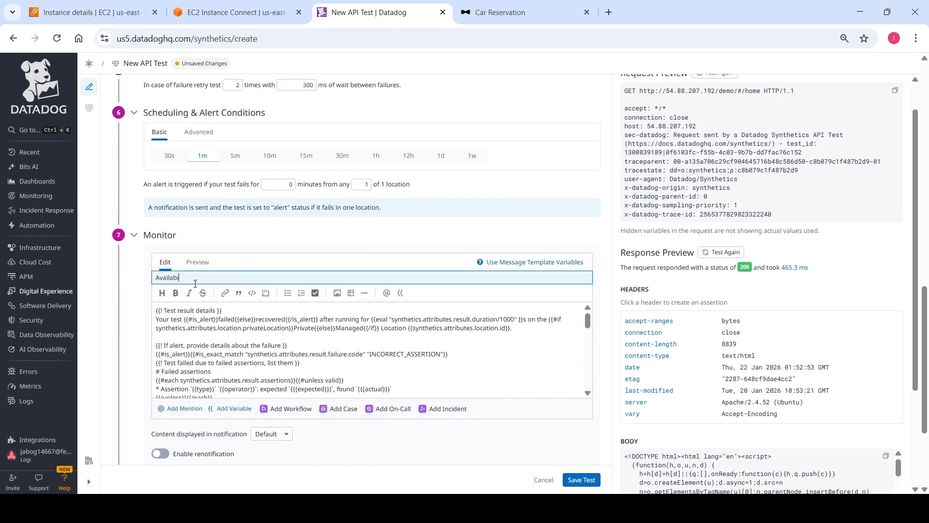
text(lity of)
text(Car Retant)
text(al App)
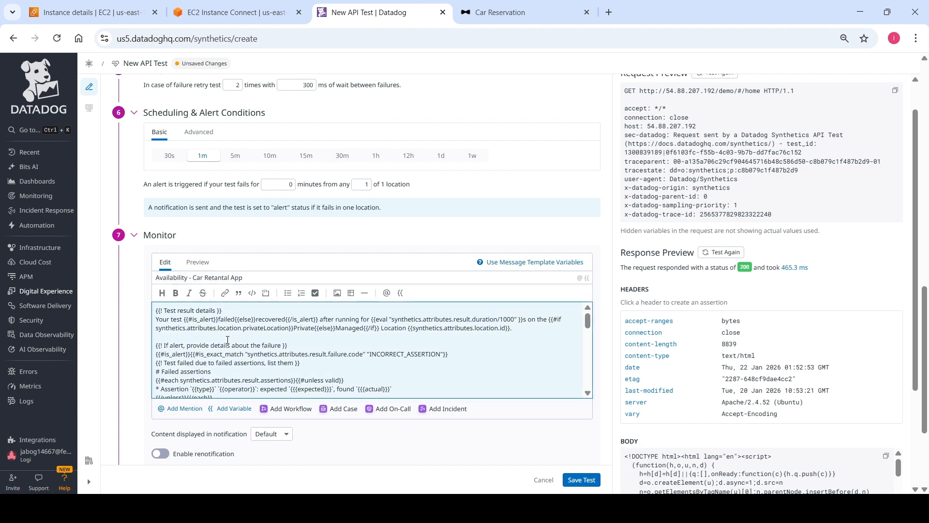
Replace the default notification message of the test's monitor with "Availability Test"
key(ctrl+a)
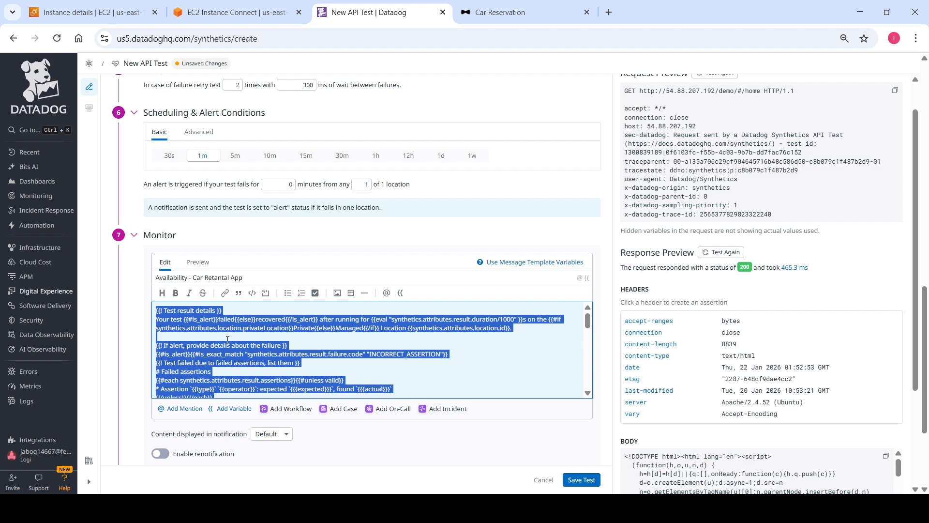
text(Avail)
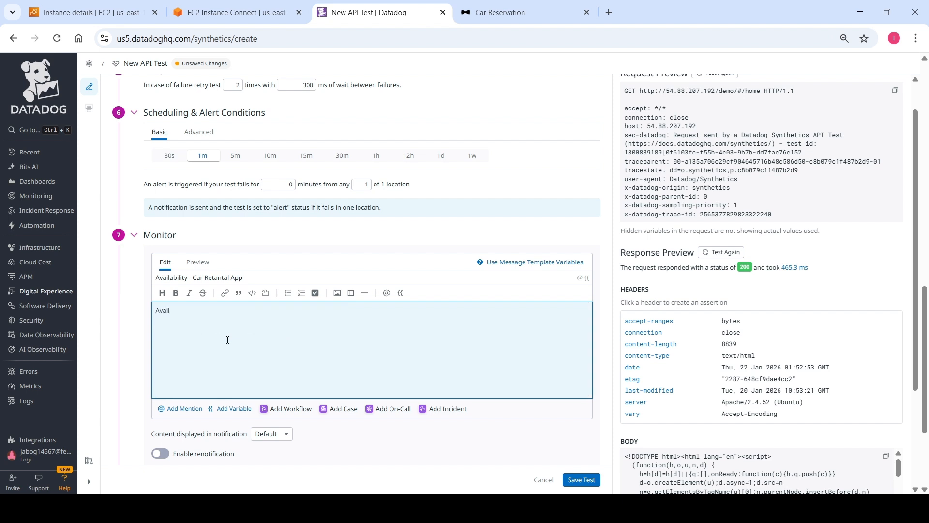
text(ability)
text(Test)
Set the API test monitor's priority to P1 (Critical) and save the test
drag(927, 308, 928, 359)
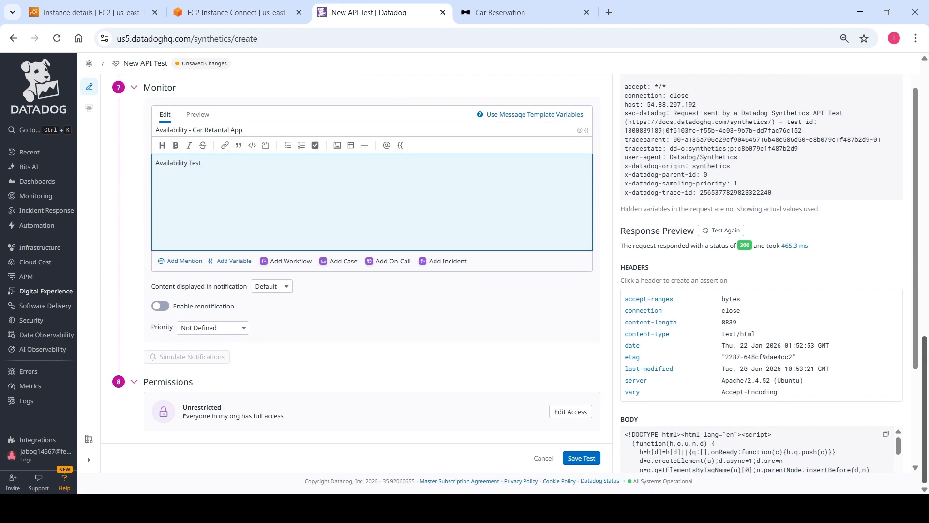
click(231, 342)
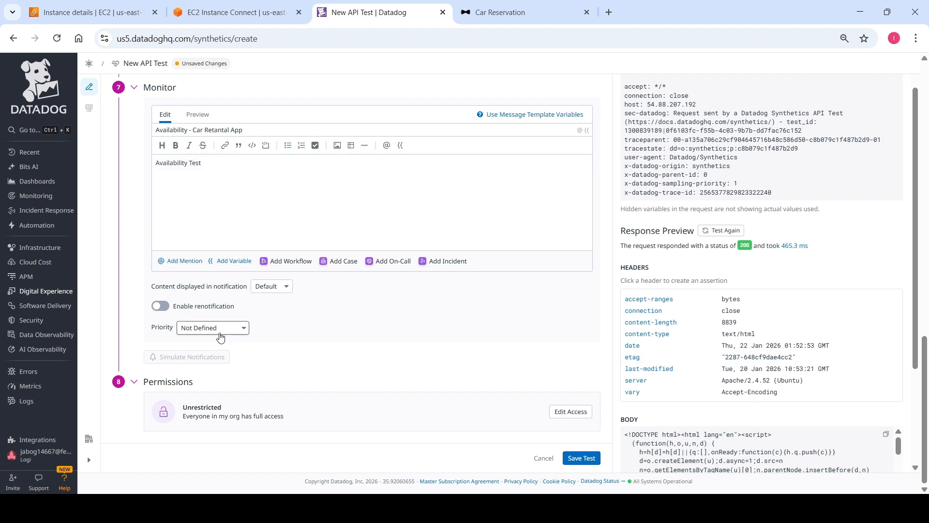
click(220, 337)
click(203, 349)
click(578, 457)
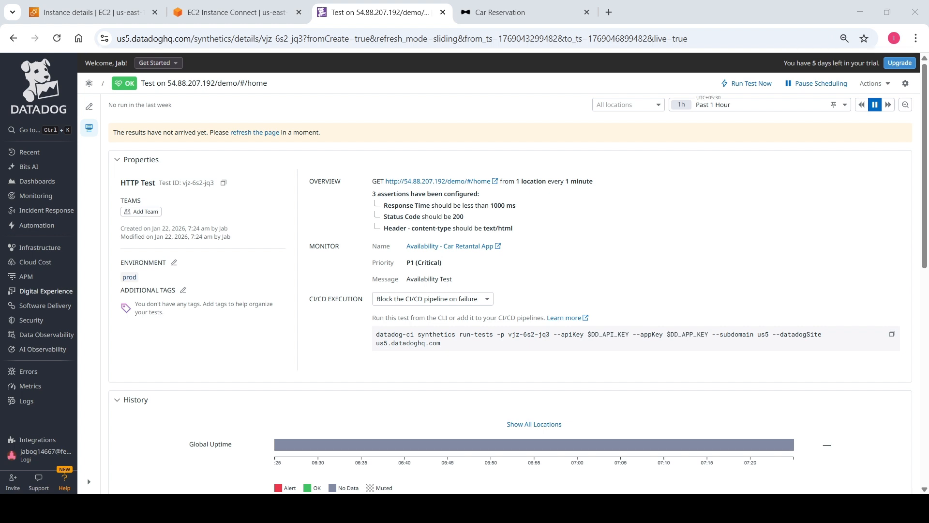
click(511, 454)
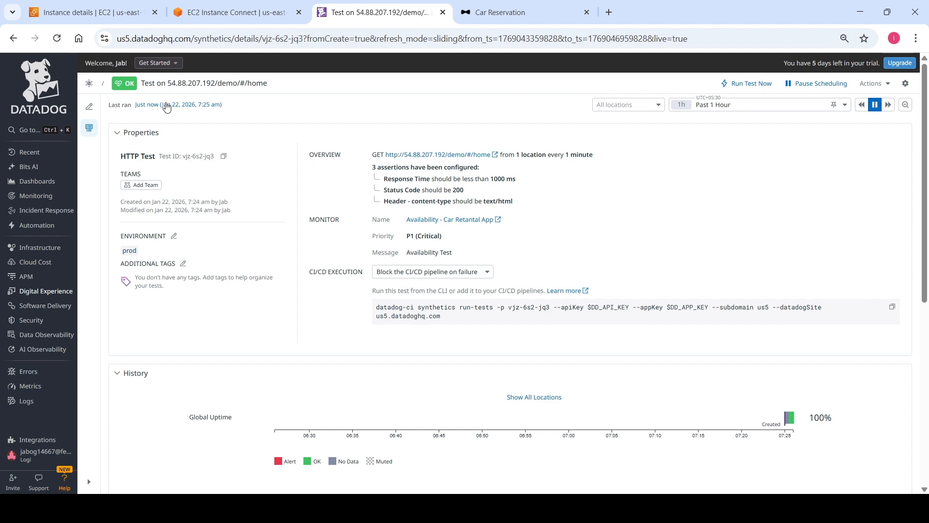
click(207, 15)
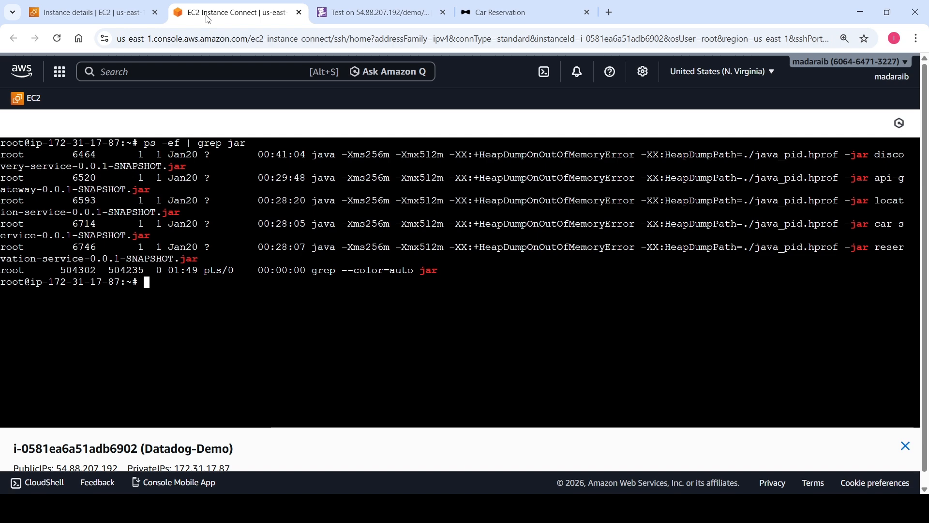
click(355, 10)
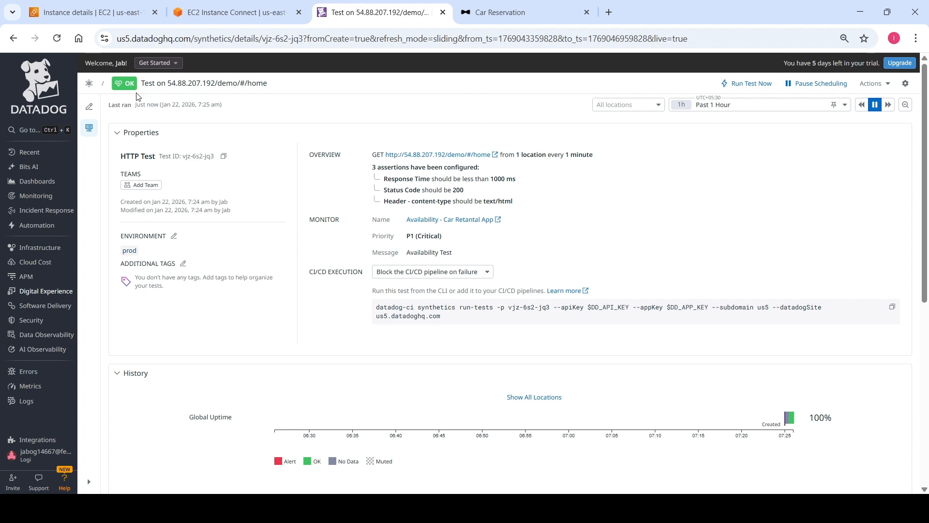
Start a new Host monitor and choose host:i-0581ea6a51adb6902 as the host to watch
mouse_move(41, 196)
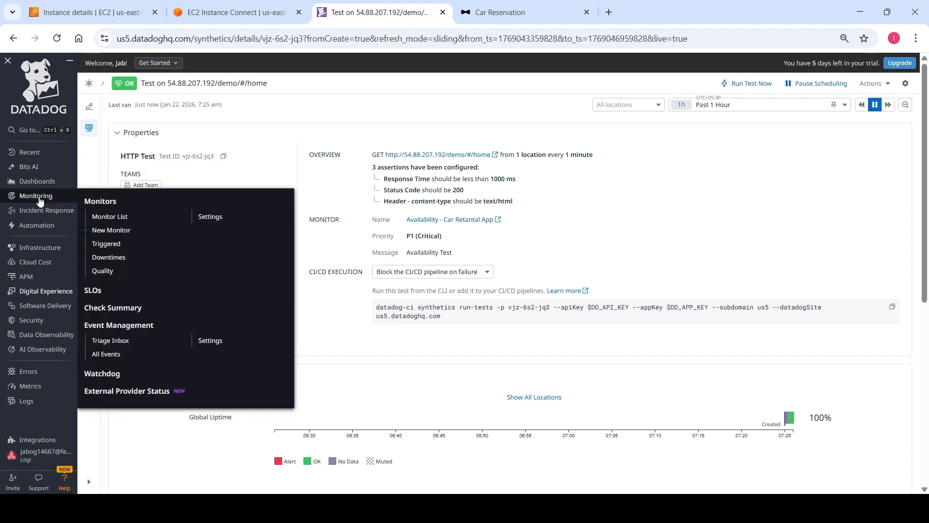
click(99, 231)
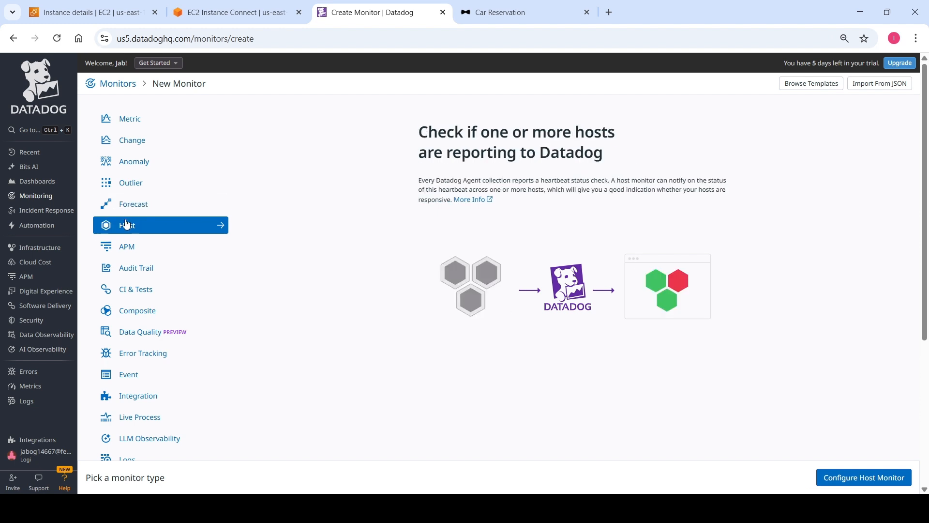
mouse_move(42, 198)
click(137, 229)
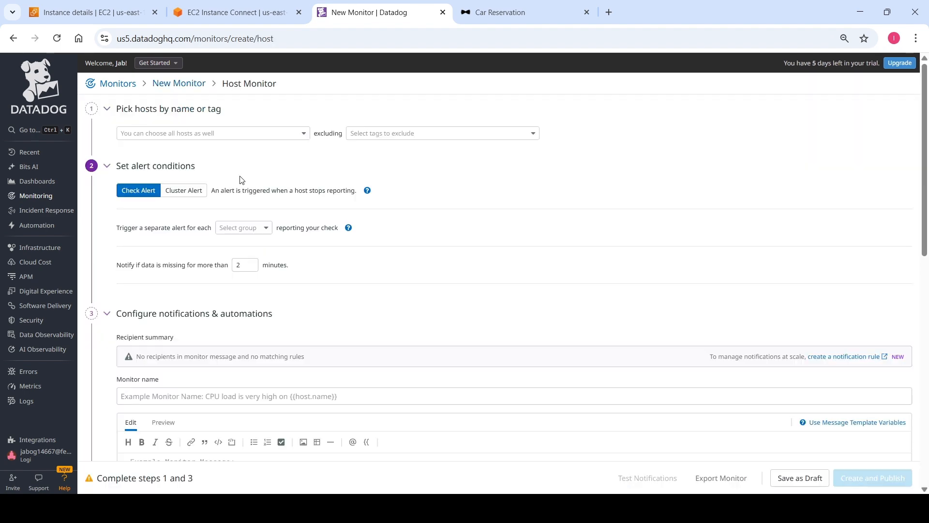
click(240, 136)
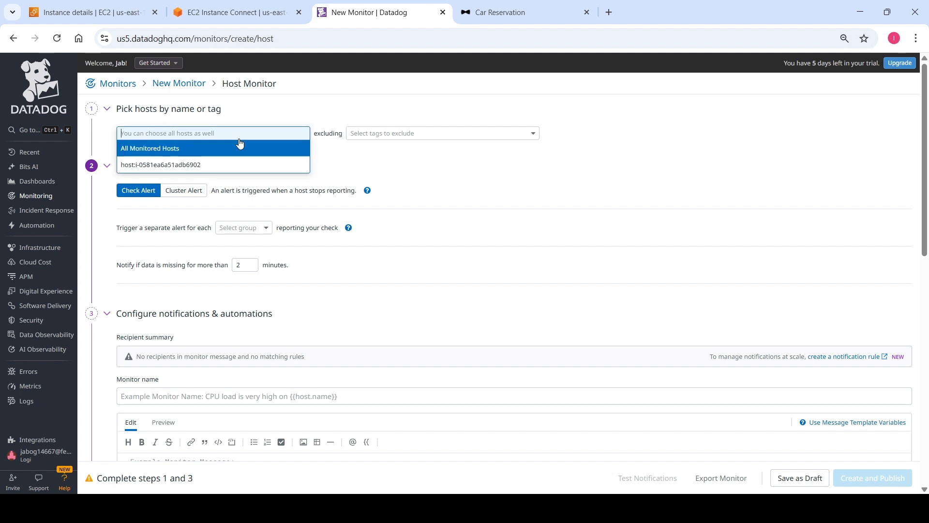
click(197, 165)
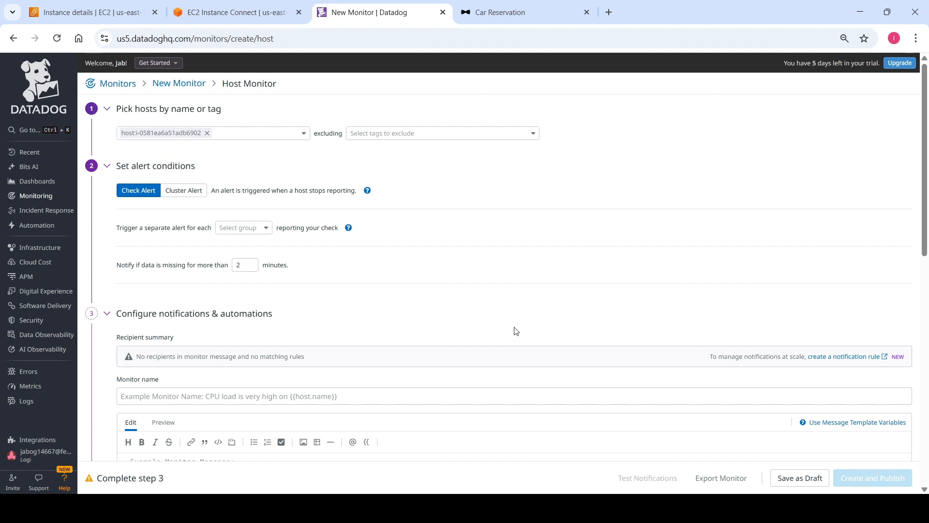
Name the host monitor "EC2 Host Availabilty"
drag(924, 181, 353, 239)
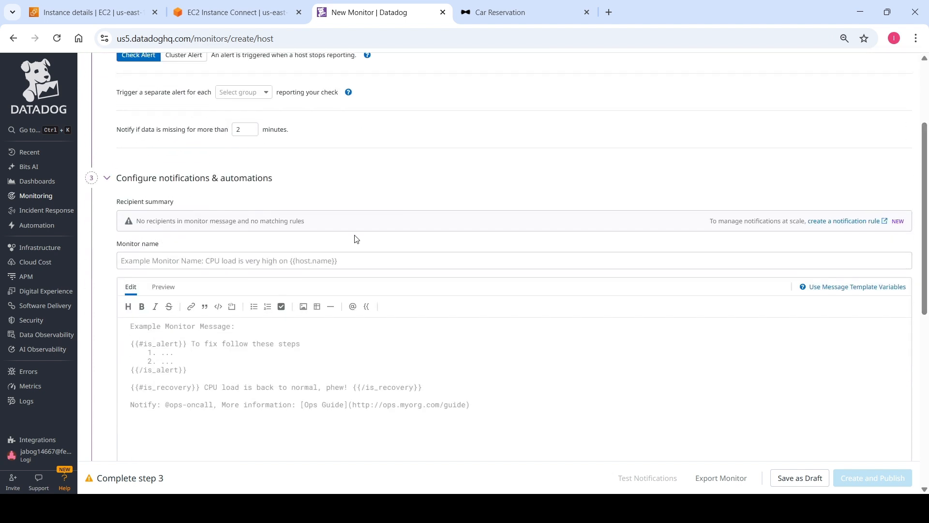
click(196, 264)
text(EC2)
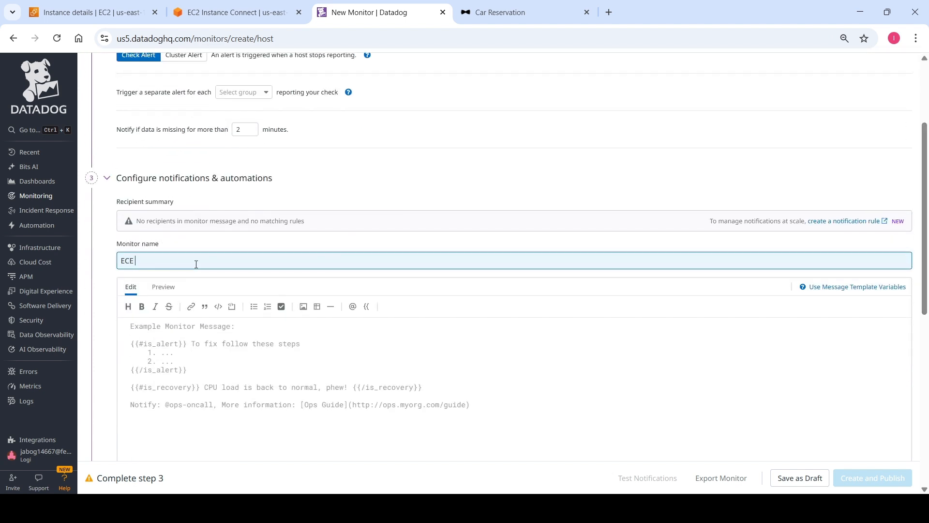
key(BackSpace)
text(2 Host a)
key(BackSpace)
text(Availabilty)
Copy the host monitor's name into its notification message as the message text
drag(196, 263, 112, 255)
key(ctrl+c)
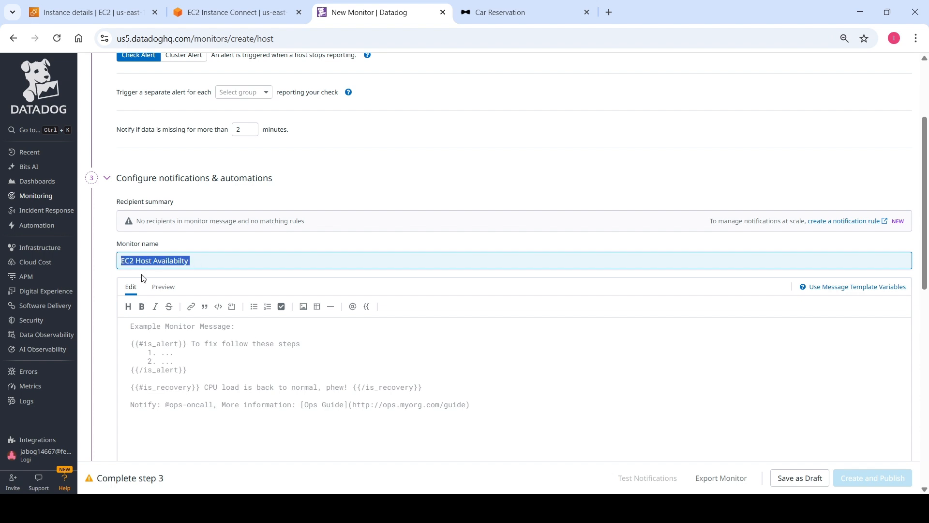
click(177, 327)
key(ctrl+v)
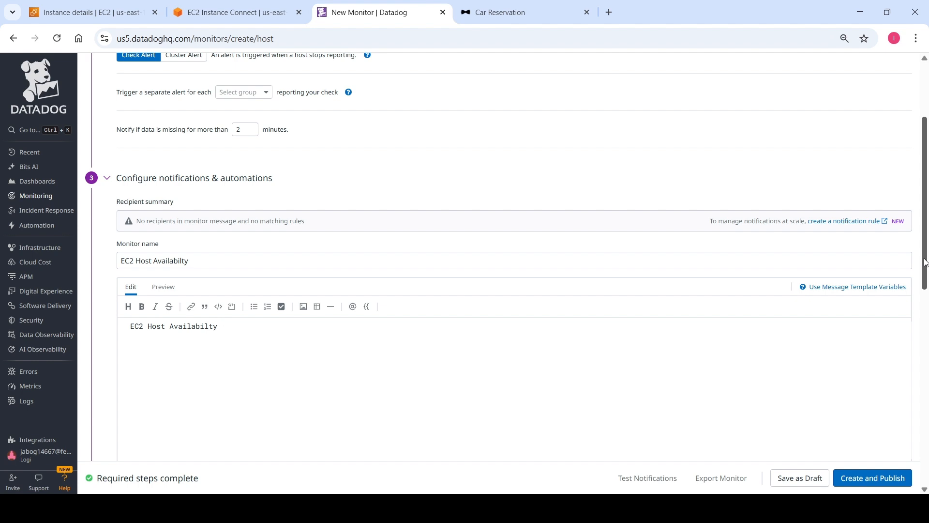
Set the host monitor's priority to P1 (Critical), then create and publish the monitor
drag(925, 262, 927, 413)
click(195, 331)
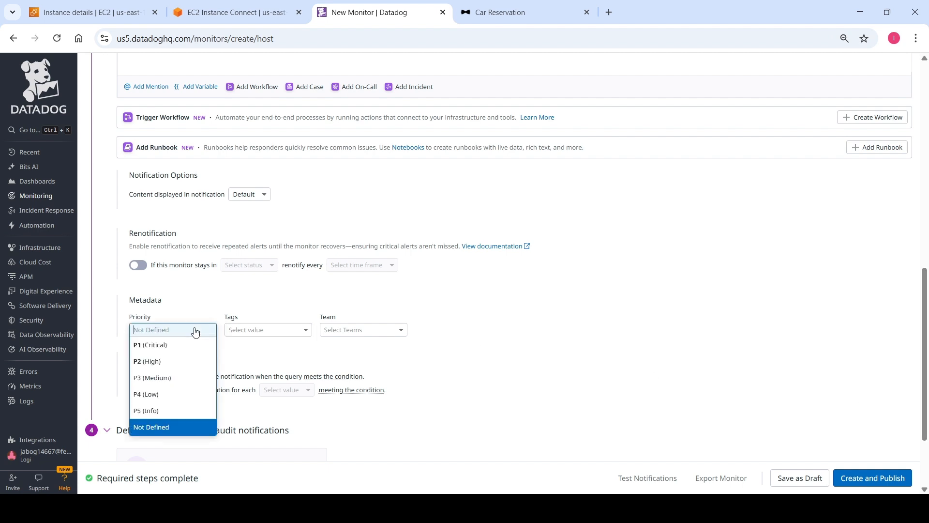
click(171, 345)
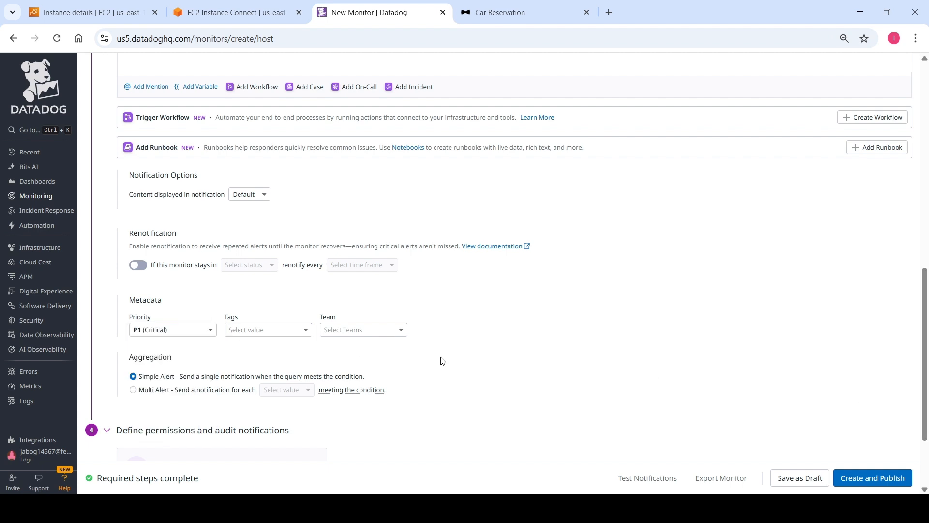
click(877, 477)
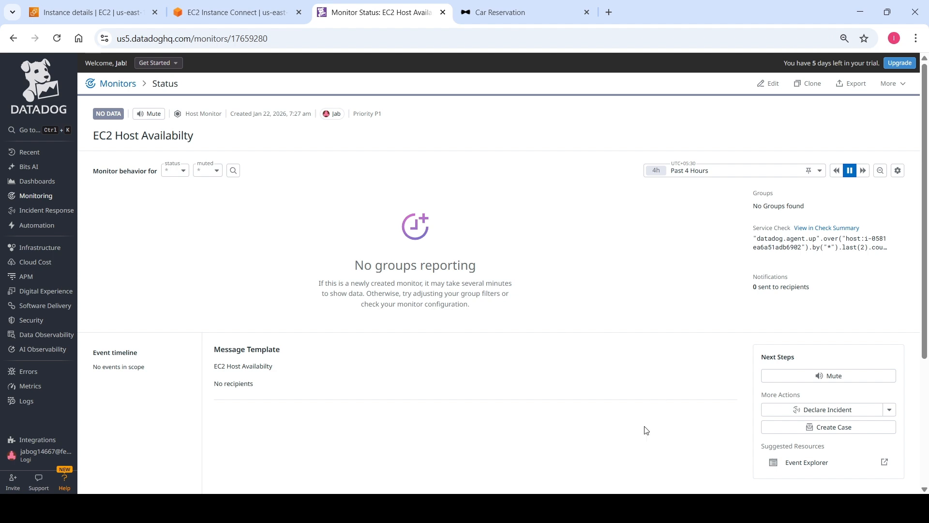
click(633, 508)
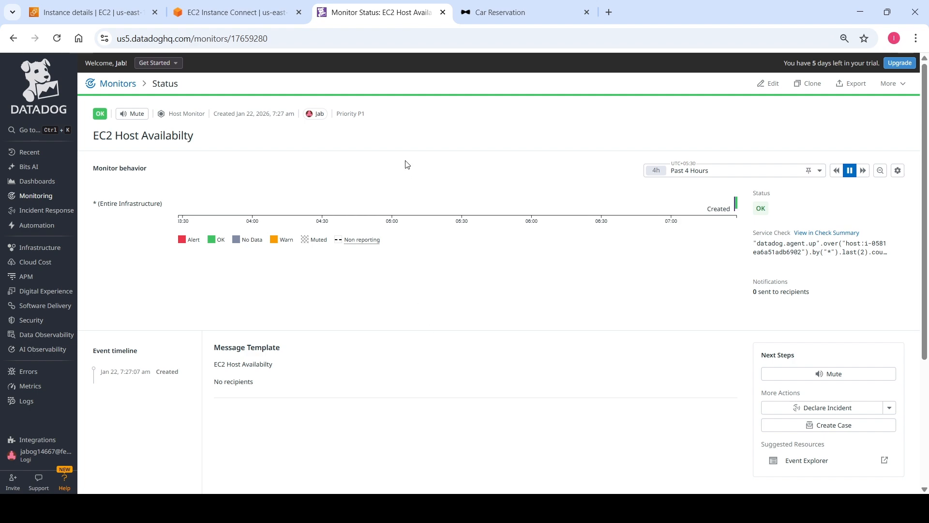
click(239, 15)
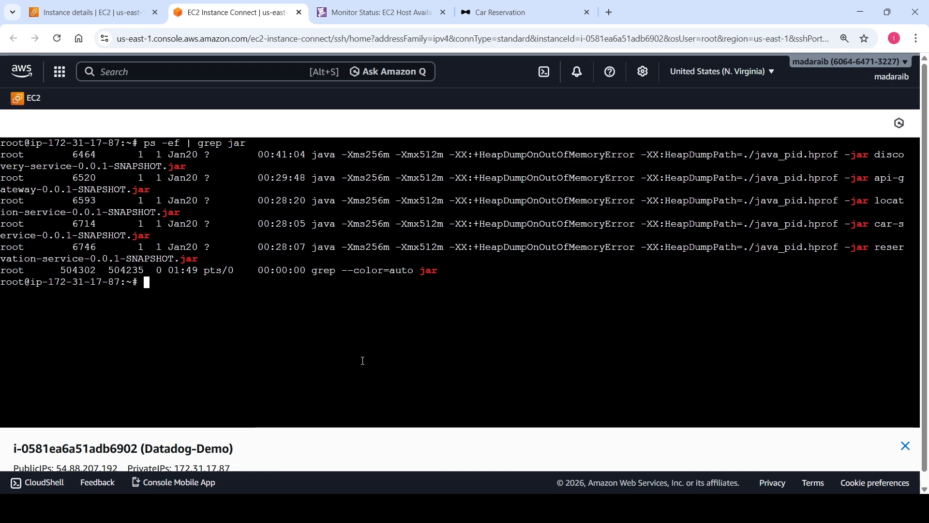
click(381, 8)
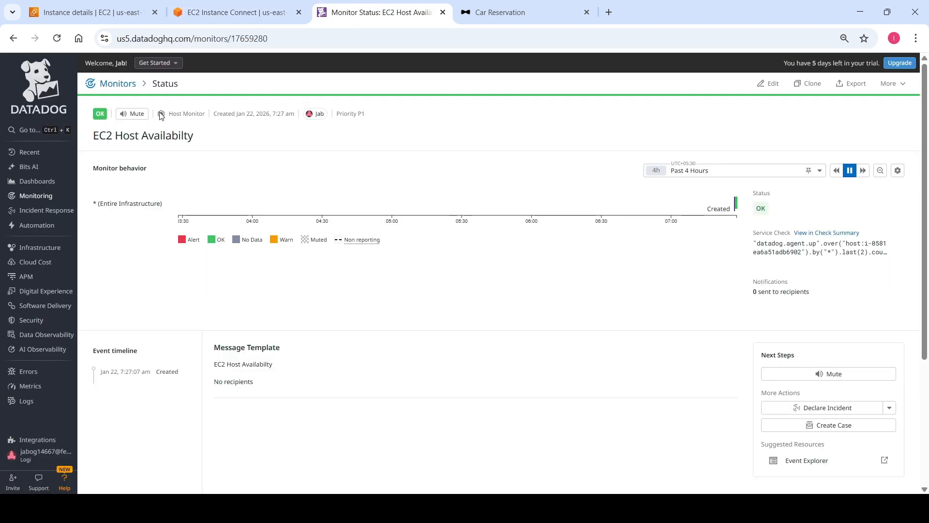
Start a new Live Process monitor and filter its processes by the tag command:location-service-0.0.1-SNAPSHOT.jar
mouse_move(41, 196)
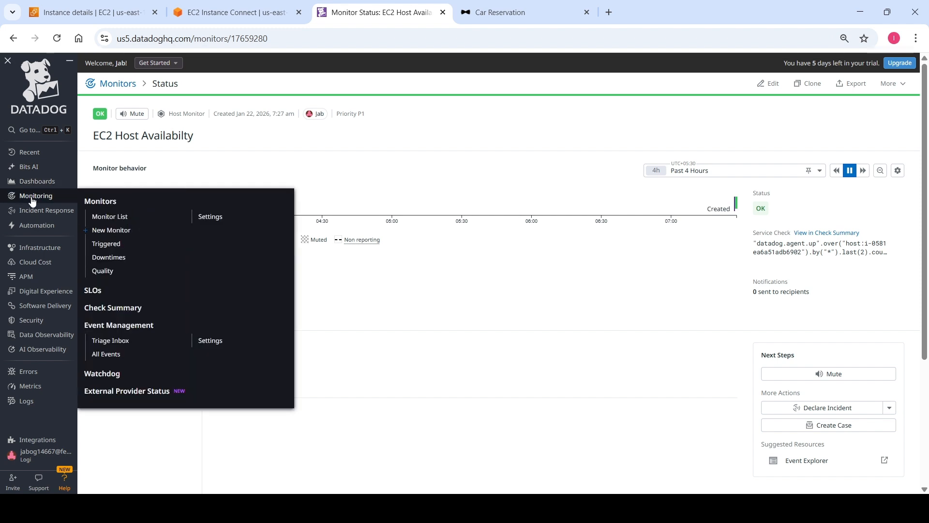
click(113, 231)
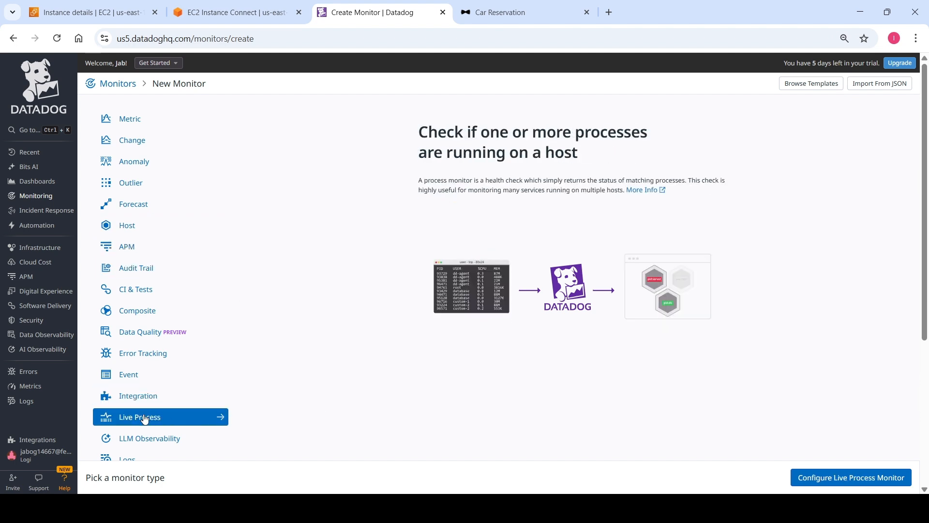
click(145, 418)
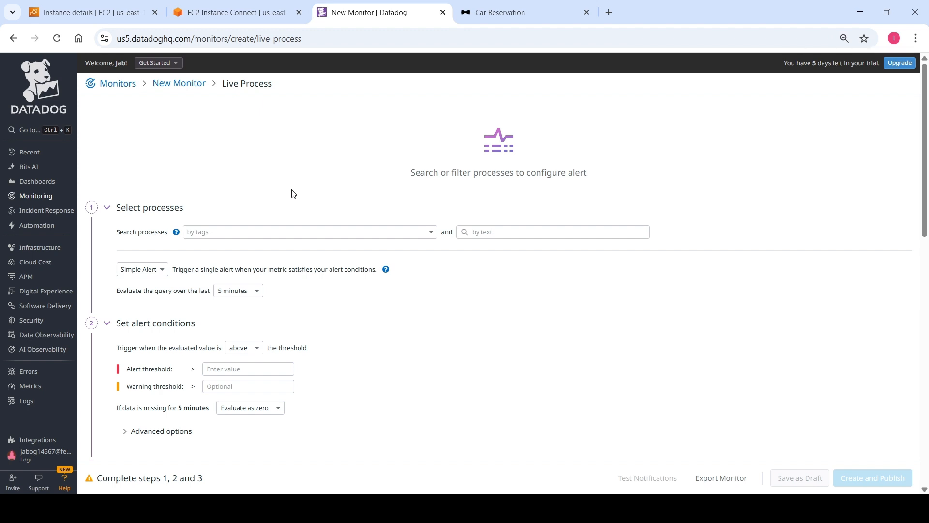
click(293, 233)
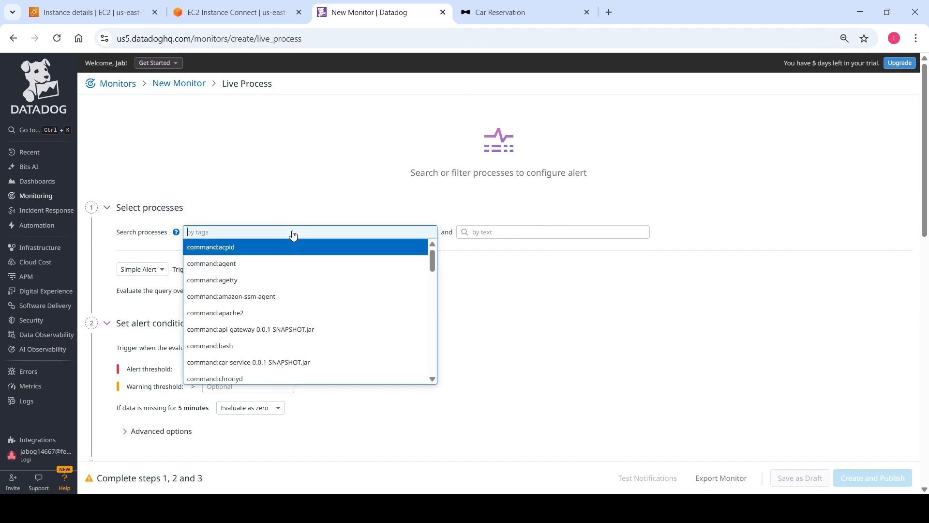
text(locat)
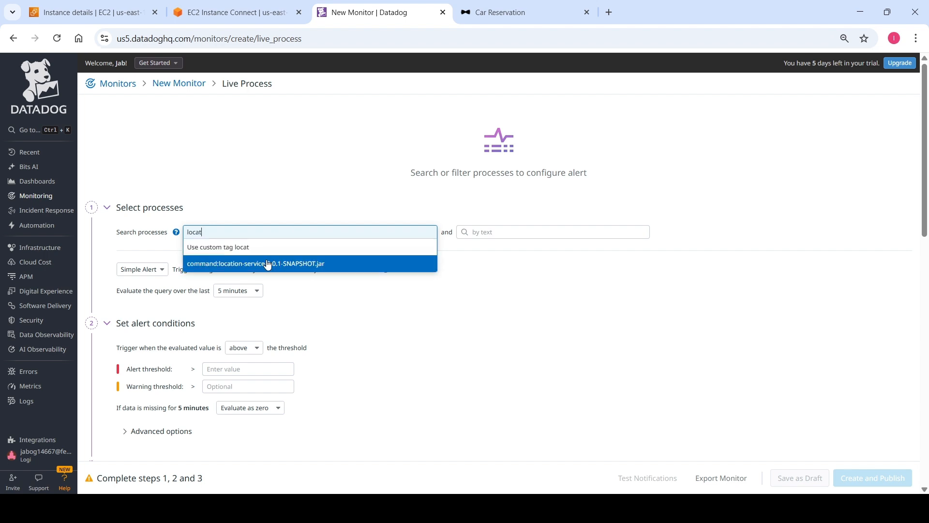
click(267, 263)
click(502, 266)
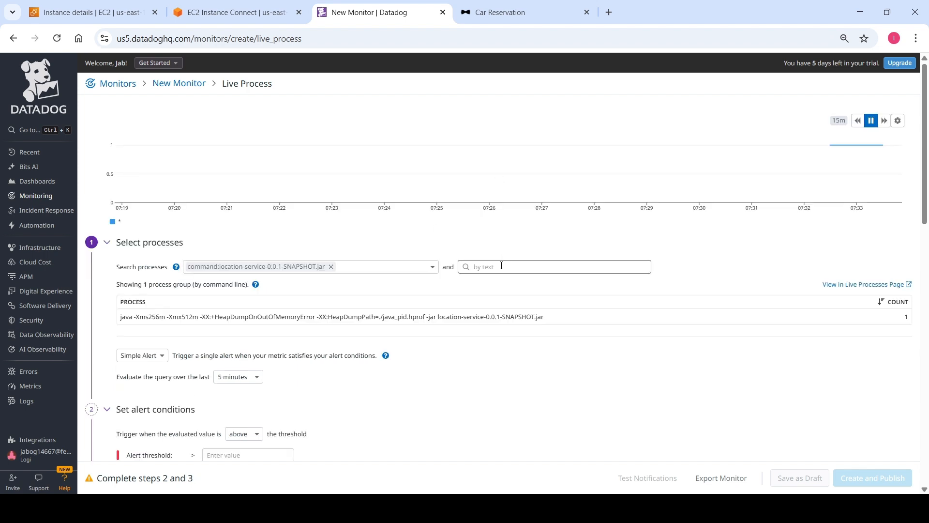
click(501, 265)
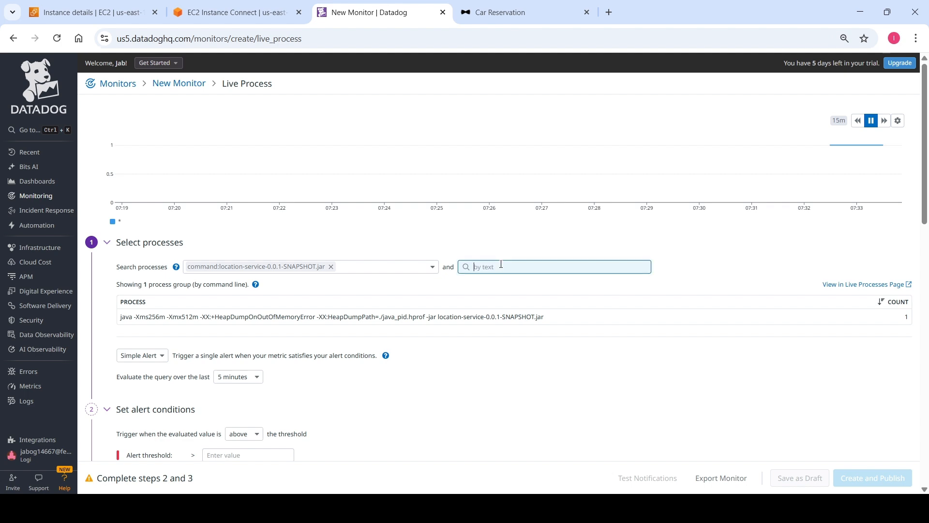
click(385, 244)
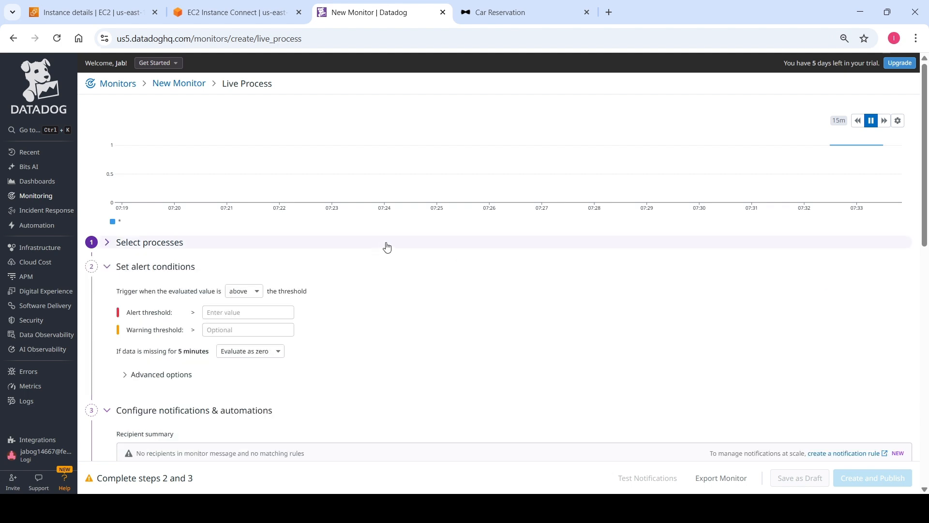
click(400, 244)
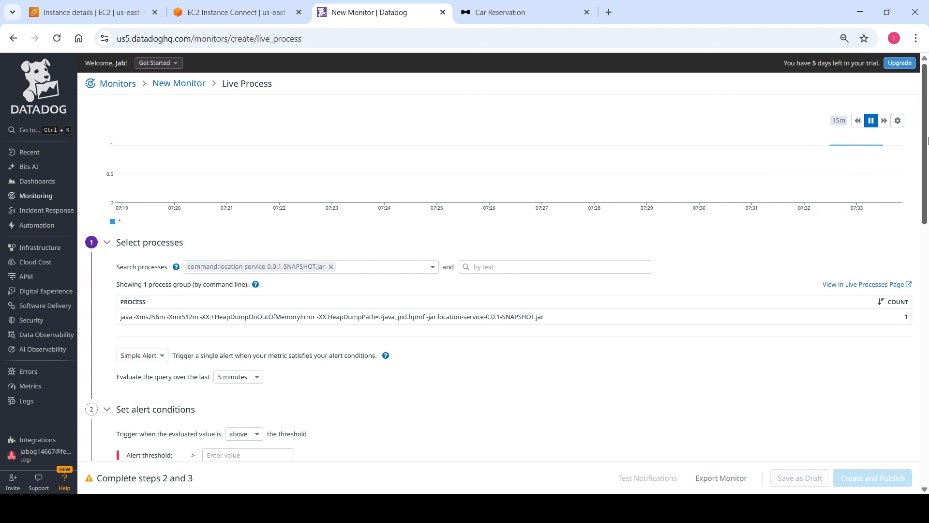
Set the process monitor to trigger when the evaluated value is below an alert threshold of 1
drag(926, 145, 926, 168)
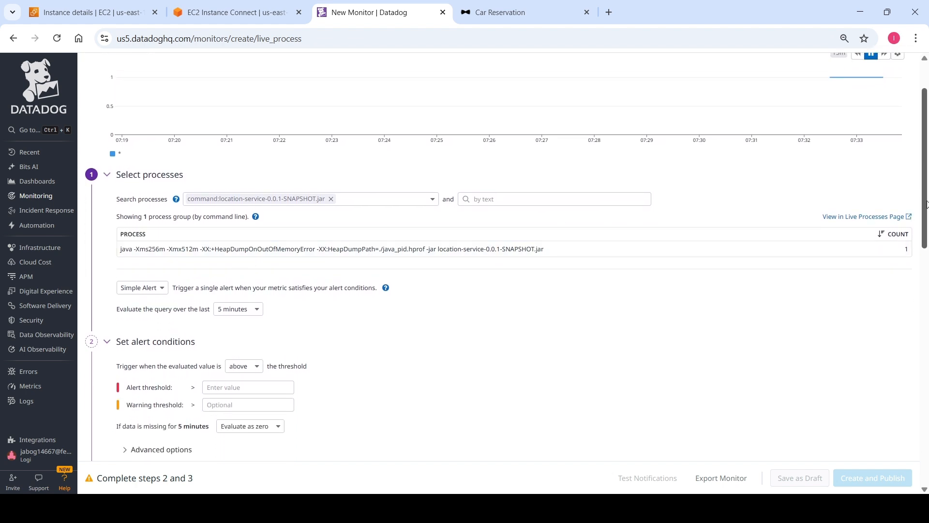
drag(927, 204, 928, 225)
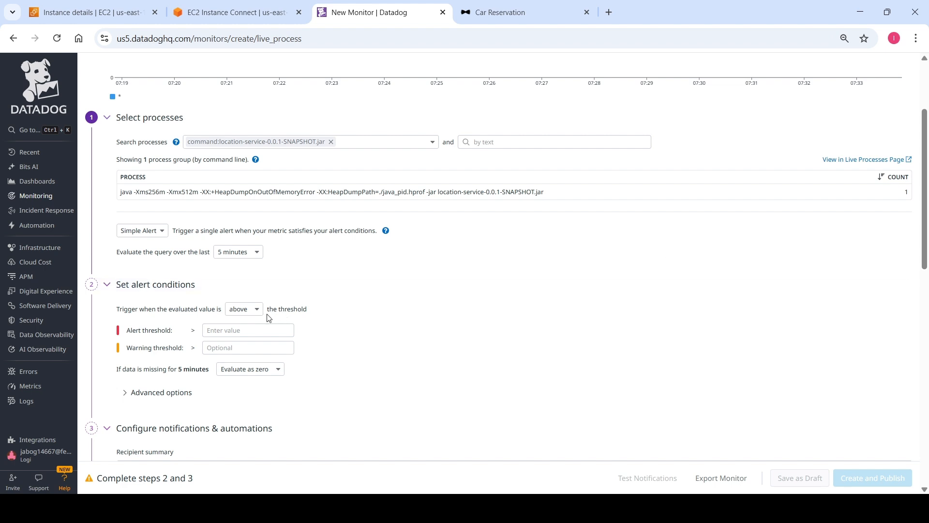
click(252, 311)
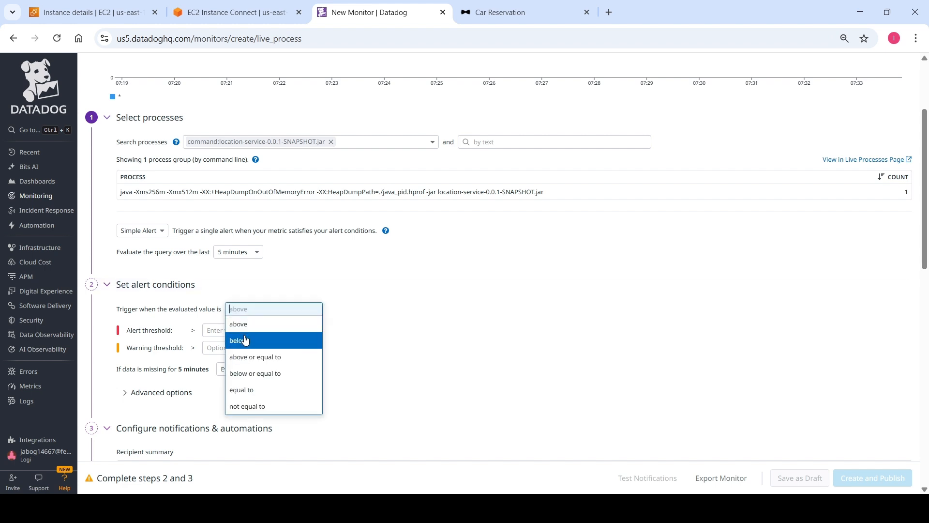
click(246, 341)
click(225, 331)
text(1)
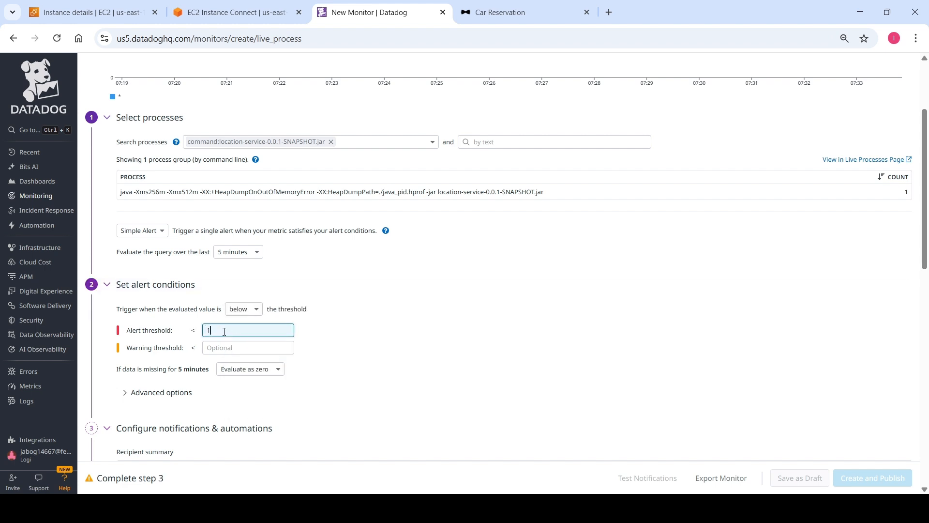
click(404, 316)
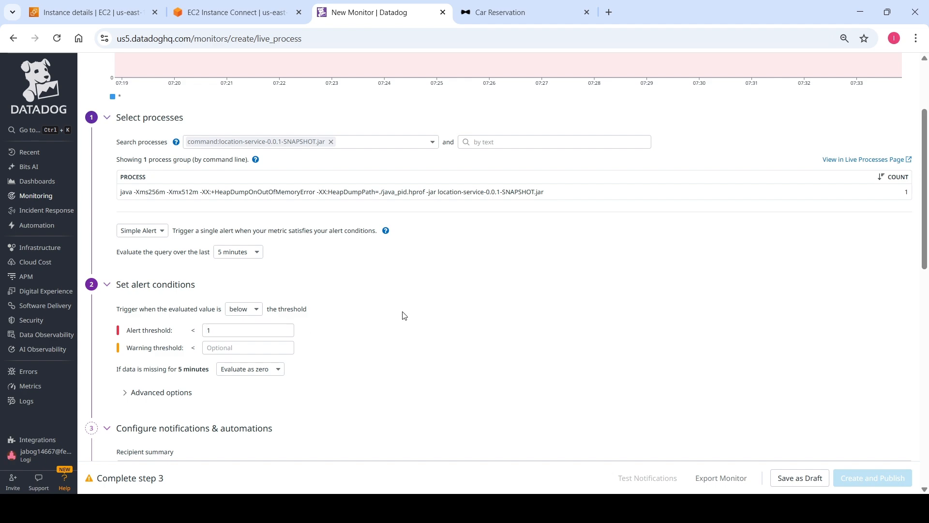
Name the process monitor "Location Service Availability"
drag(927, 195, 927, 271)
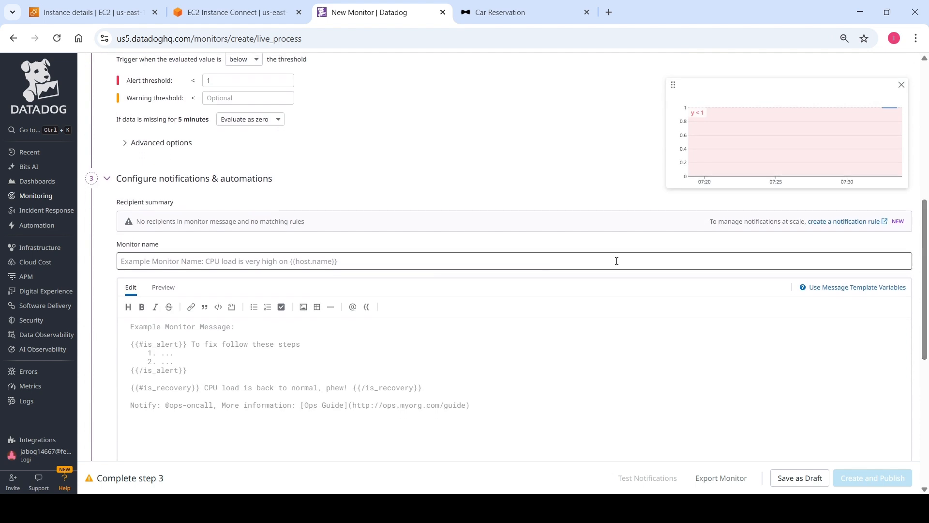
click(226, 262)
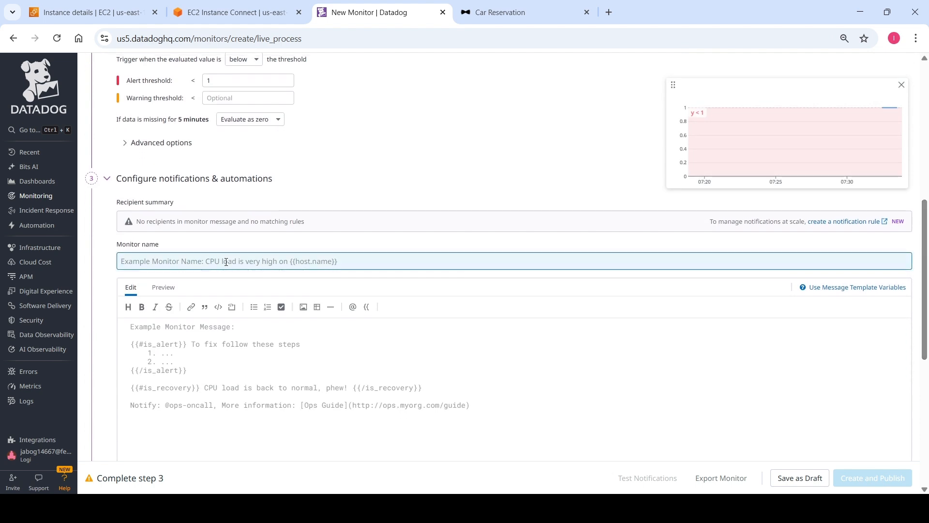
text(Location Serv)
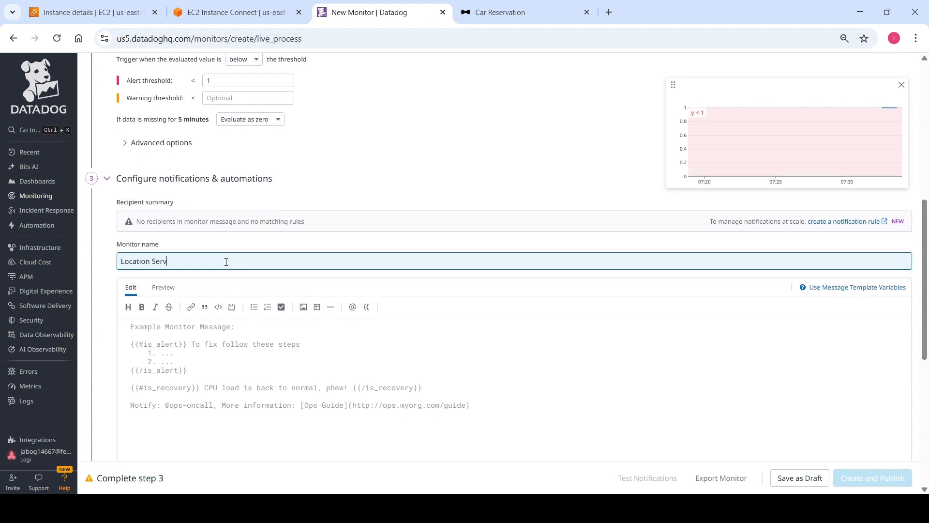
text(ice Availability)
Copy the process monitor's name into its notification message as the message text
drag(225, 262, 105, 253)
key(ctrl+c)
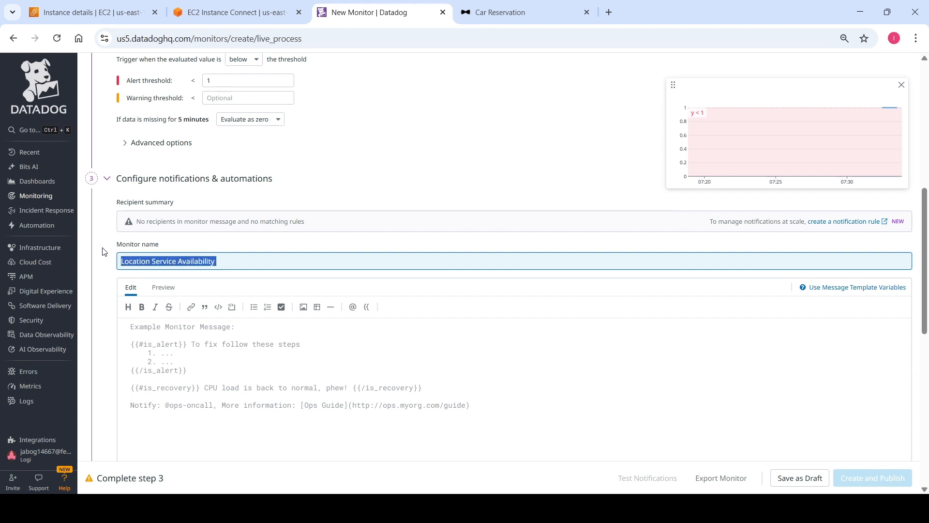
click(188, 327)
key(ctrl+v)
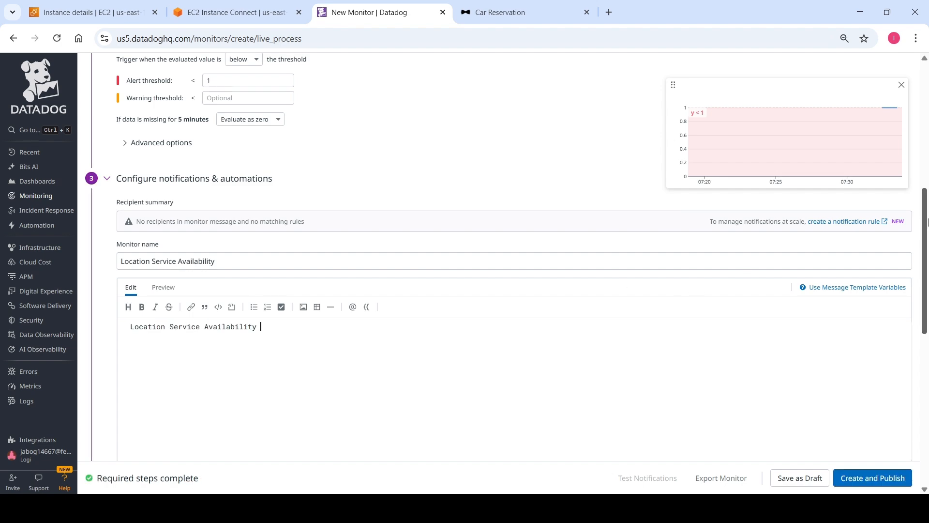
Set the process monitor's priority to P1 (Critical), then create and publish the monitor
scroll(310, 270, down, 6)
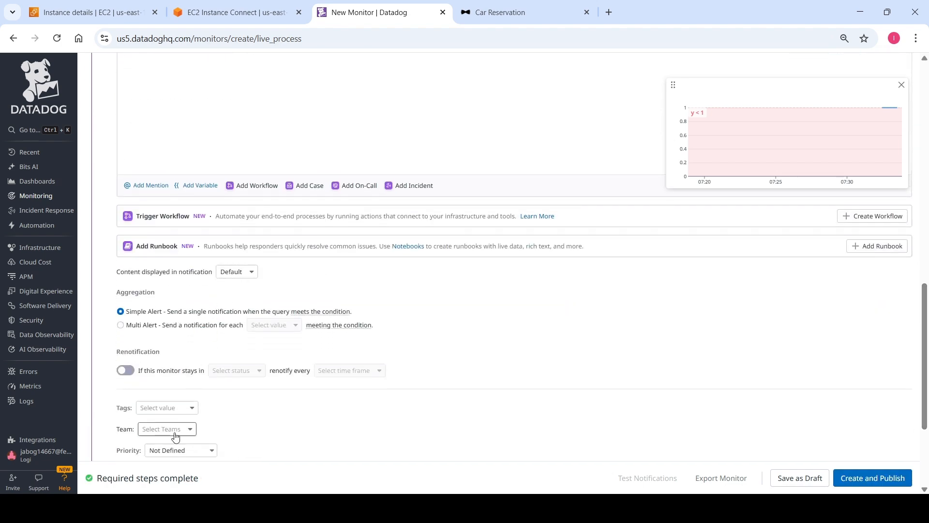
click(167, 451)
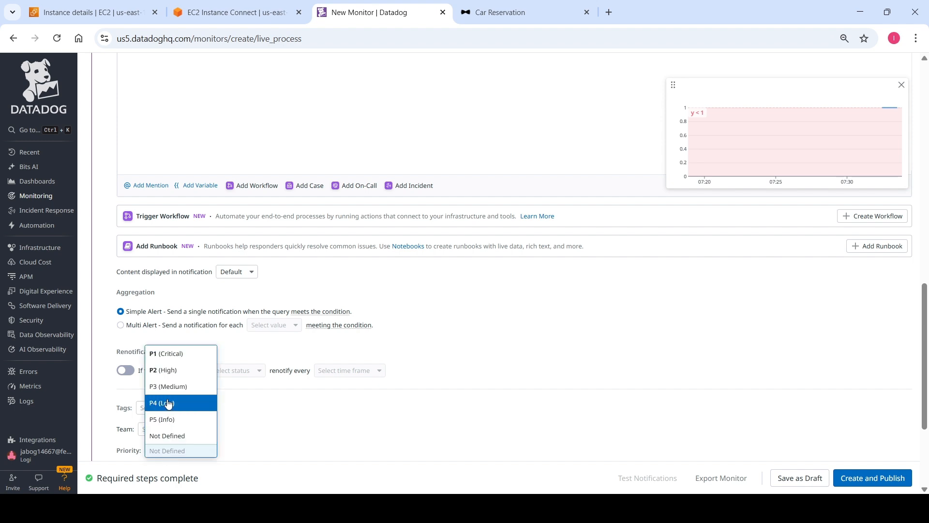
click(164, 354)
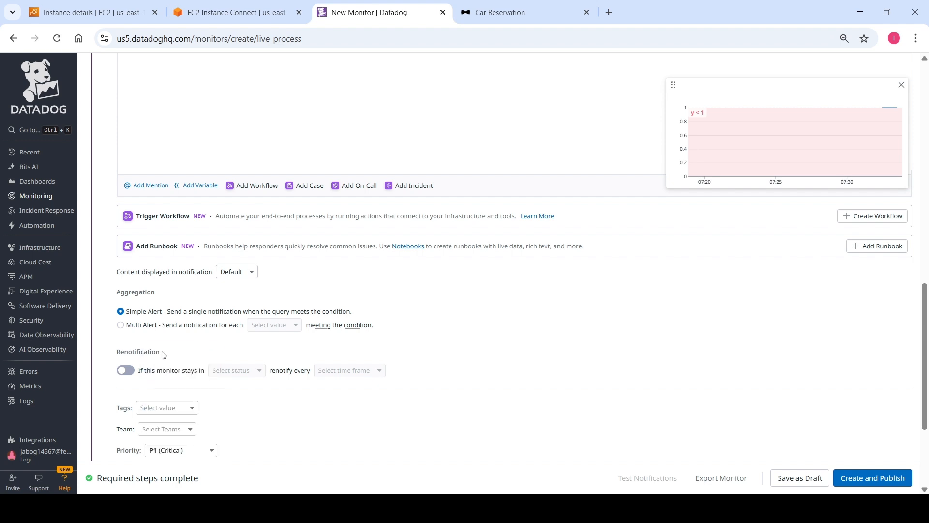
click(879, 474)
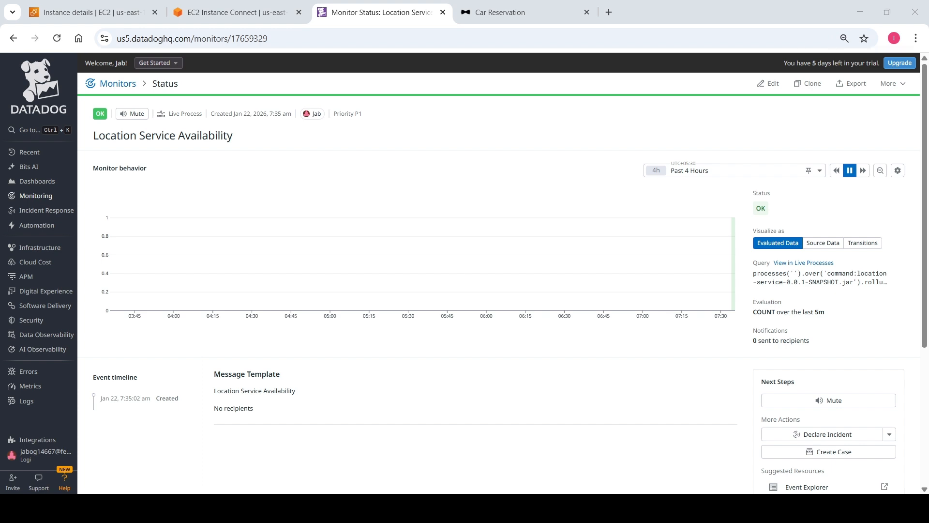
Open the monitor list and expand the Custom Monitors group to review the availability monitors and their statuses
click(861, 12)
mouse_move(32, 198)
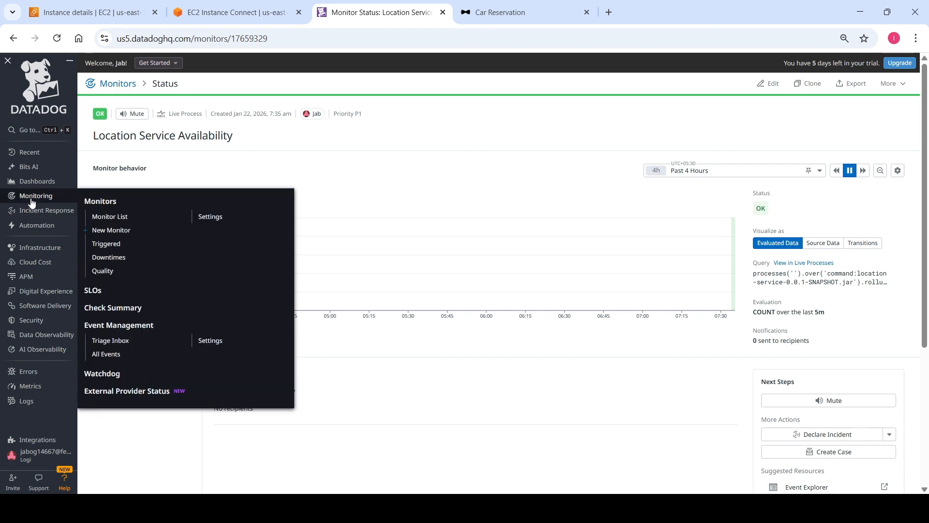
click(117, 221)
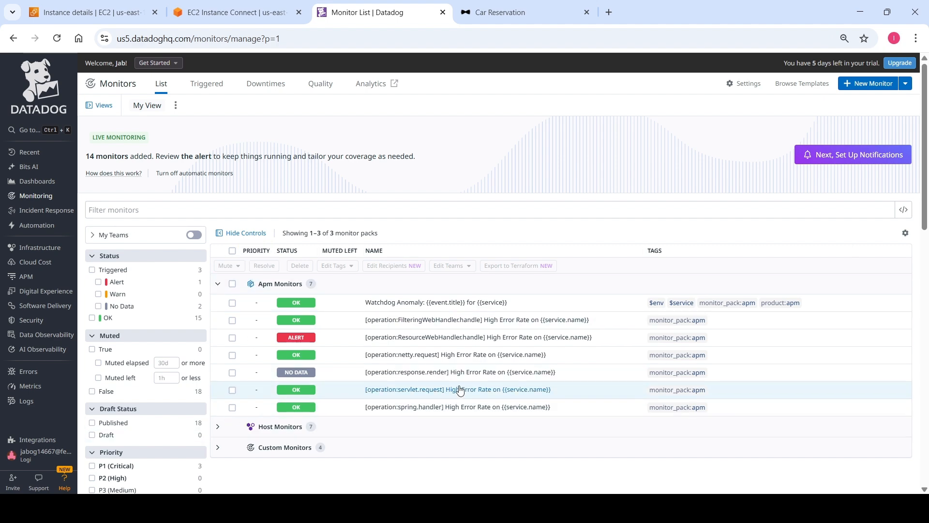
scroll(927, 217, down, 1)
drag(927, 217, 927, 270)
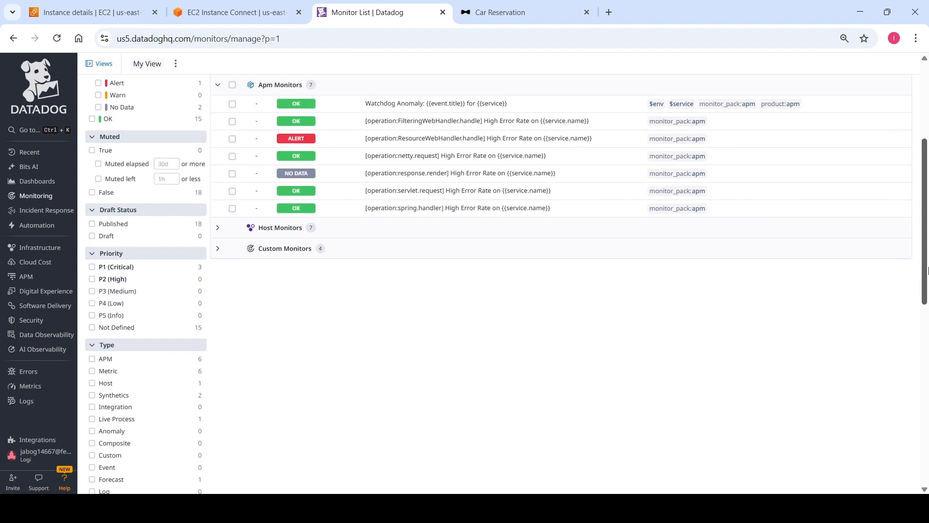
click(218, 248)
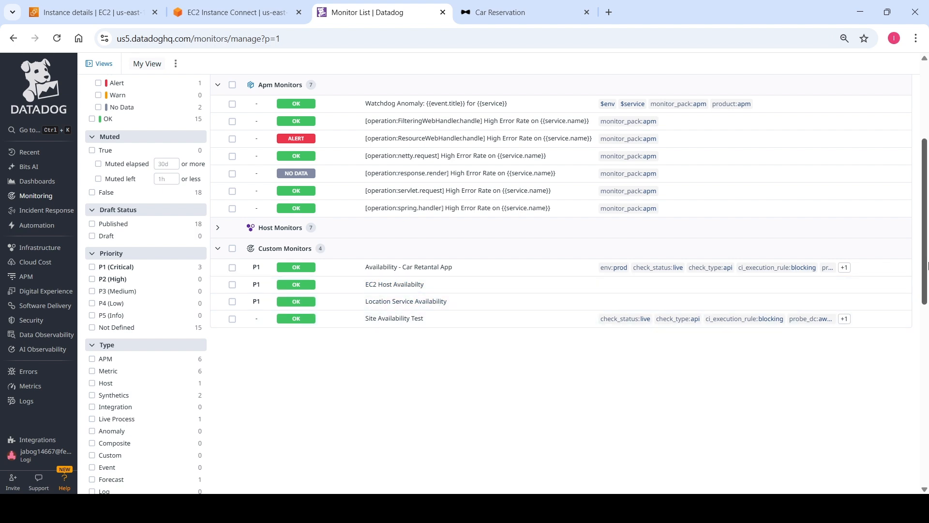
scroll(927, 259, up, 1)
drag(927, 258, 926, 162)
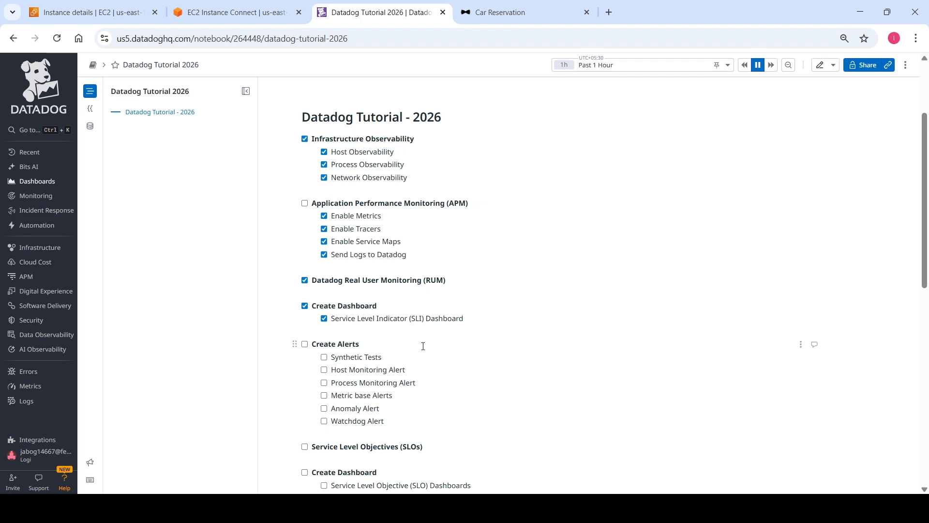
Tick off Synthetic Tests, Host Monitoring Alert and Process Monitoring Alert under Create Alerts in the Datadog Tutorial 2026 notebook
click(324, 359)
click(325, 371)
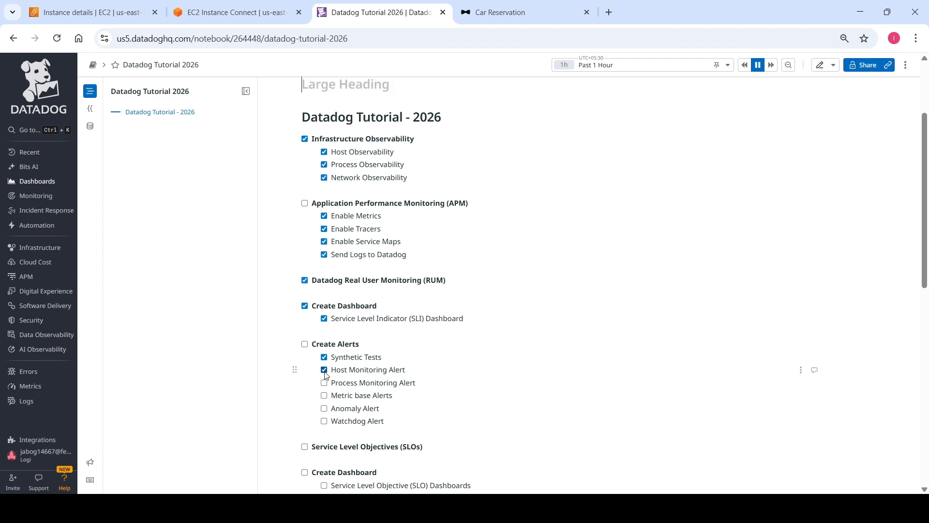
click(324, 384)
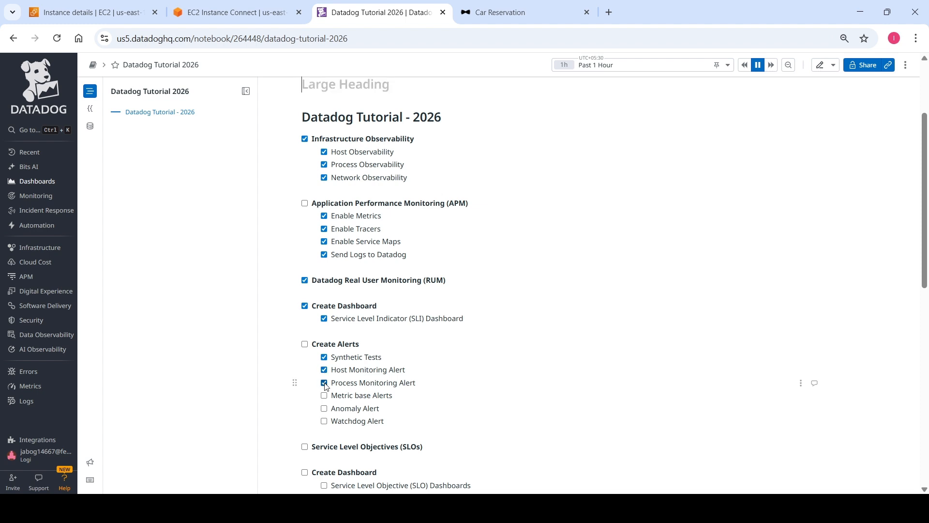